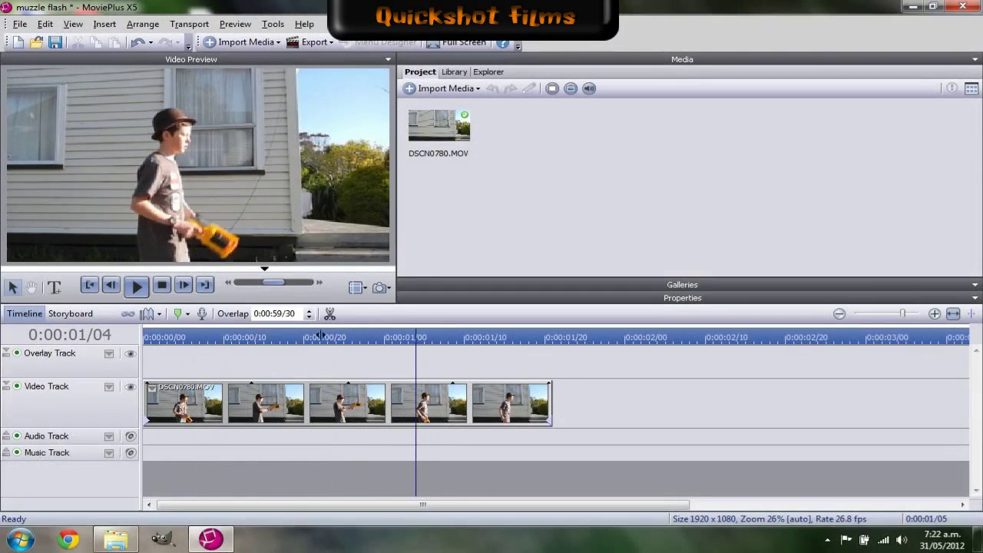
Scrub the timeline to frame 0:00:00/23, where the boy aims the toy gun.
left_click_drag(320, 336, 320, 357)
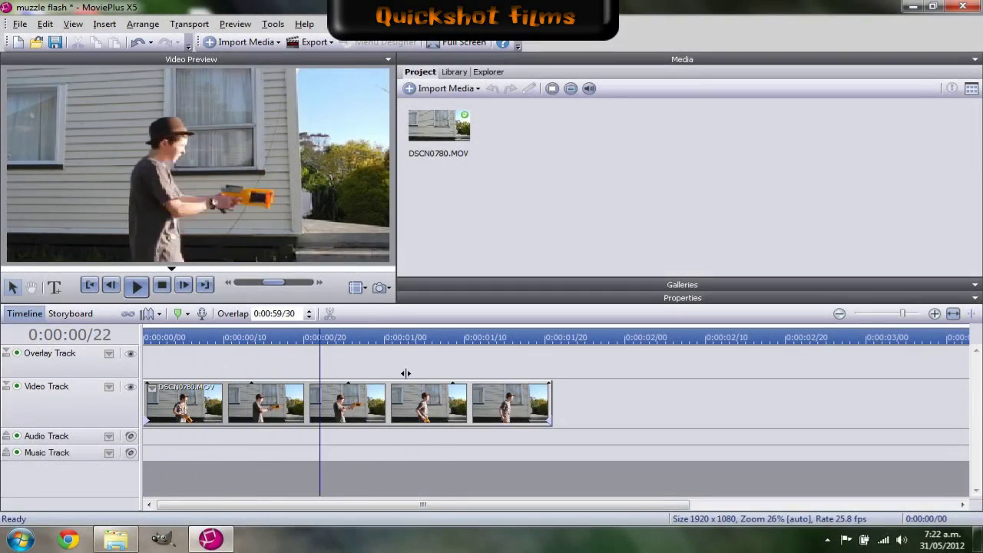
left_click_drag(406, 374, 323, 429)
left_click_drag(217, 438, 139, 442)
left_click_drag(425, 357, 327, 351)
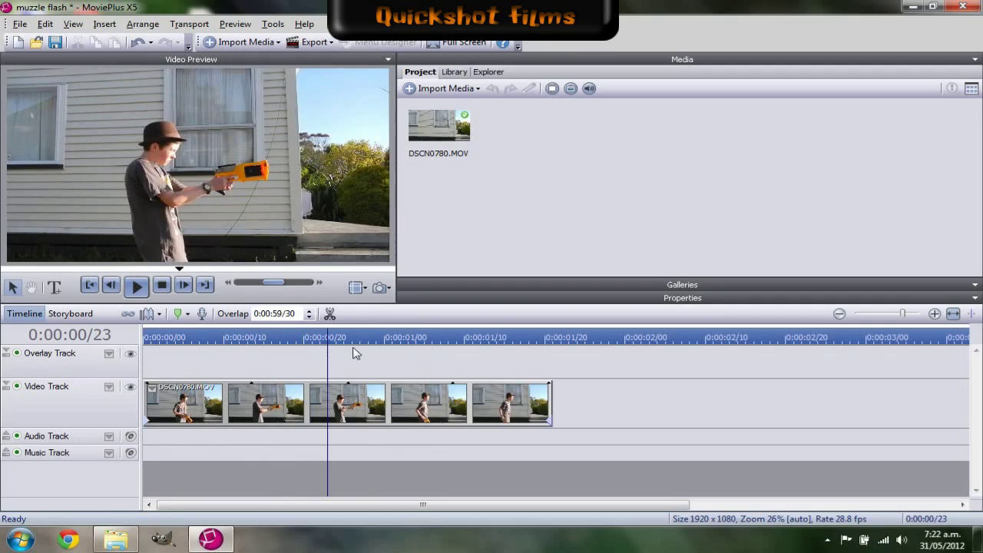
Bring the muzzle flash PNG from the 'muzzle flash stuff' folder into the MoviePlus project media.
left_click(116, 540)
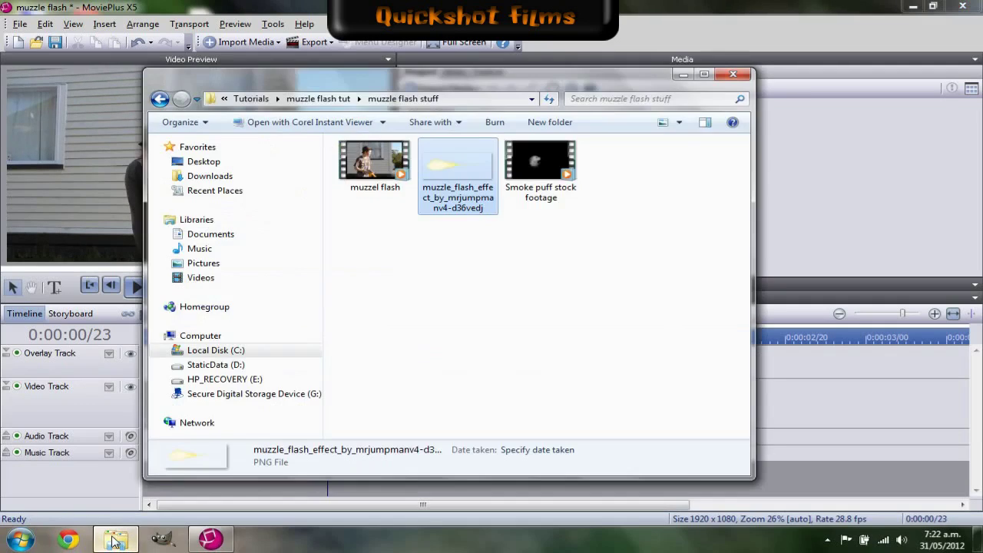
left_click(876, 182)
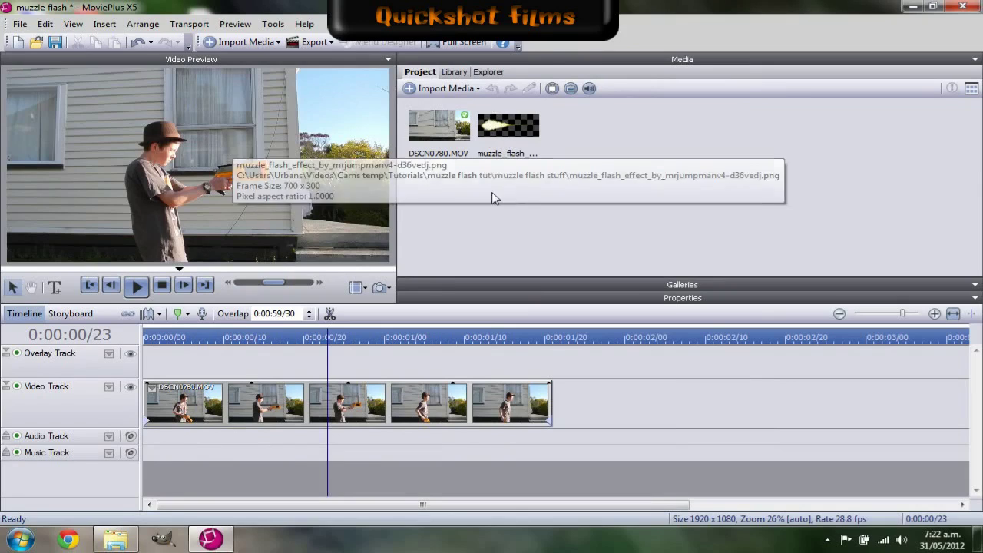
Drag the muzzle_flash PNG onto the Overlay Track at 0:00:00/22 and scrub to confirm the flash.
left_click_drag(653, 215, 511, 134)
left_click(586, 237)
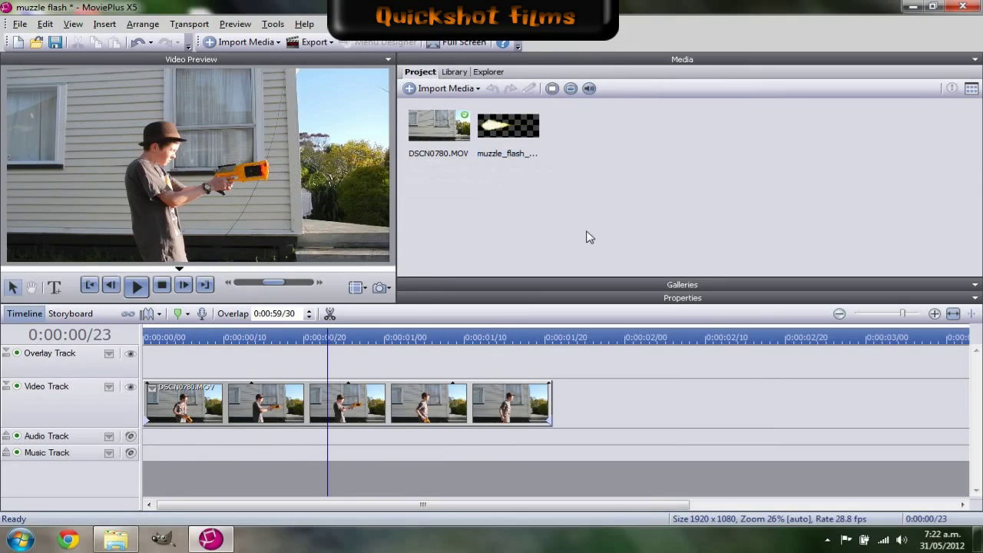
left_click_drag(547, 174, 520, 155)
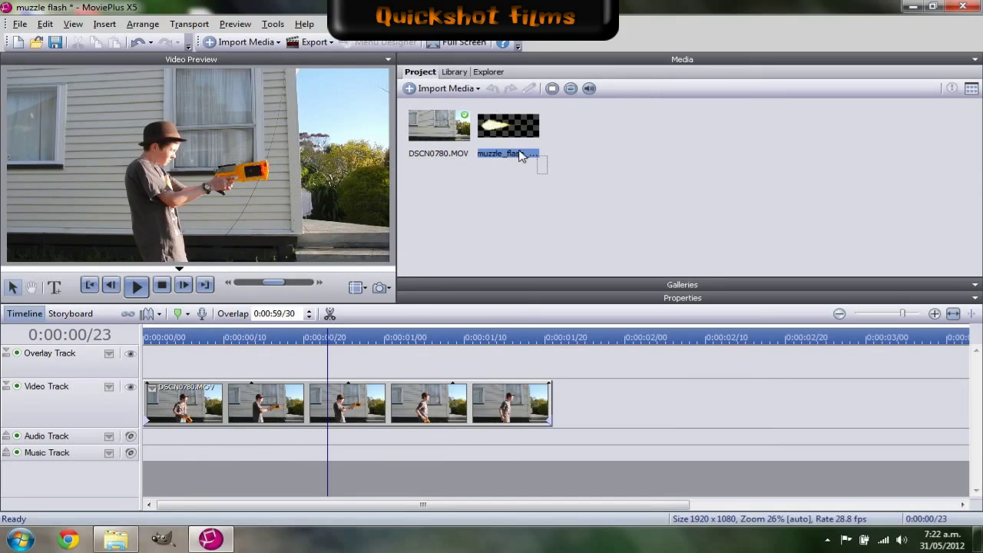
left_click(503, 148)
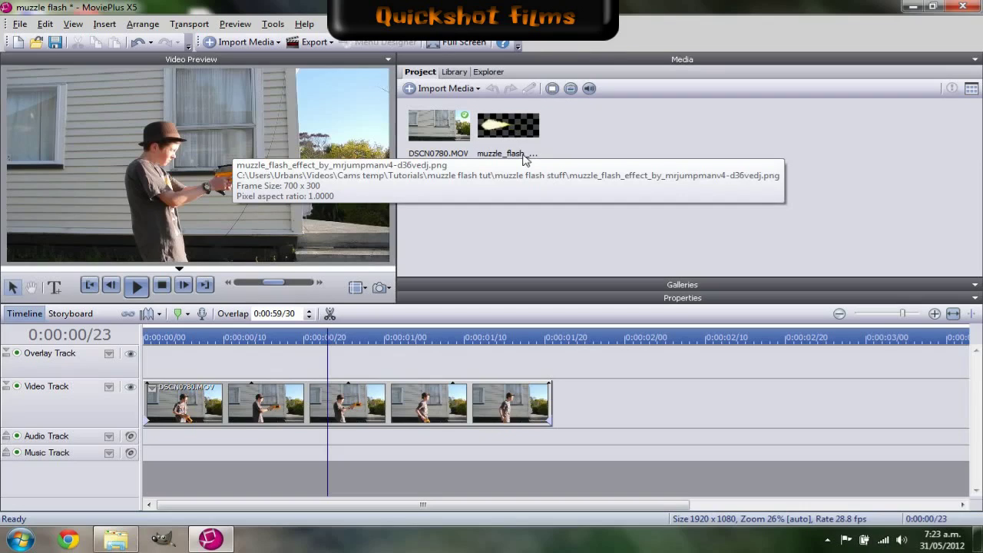
left_click_drag(563, 170, 496, 147)
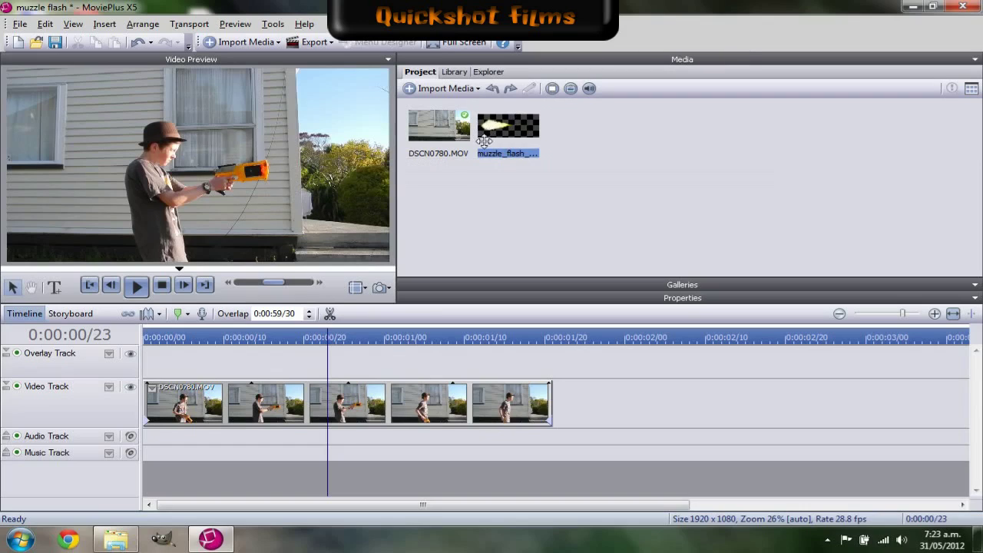
left_click_drag(484, 142, 331, 372)
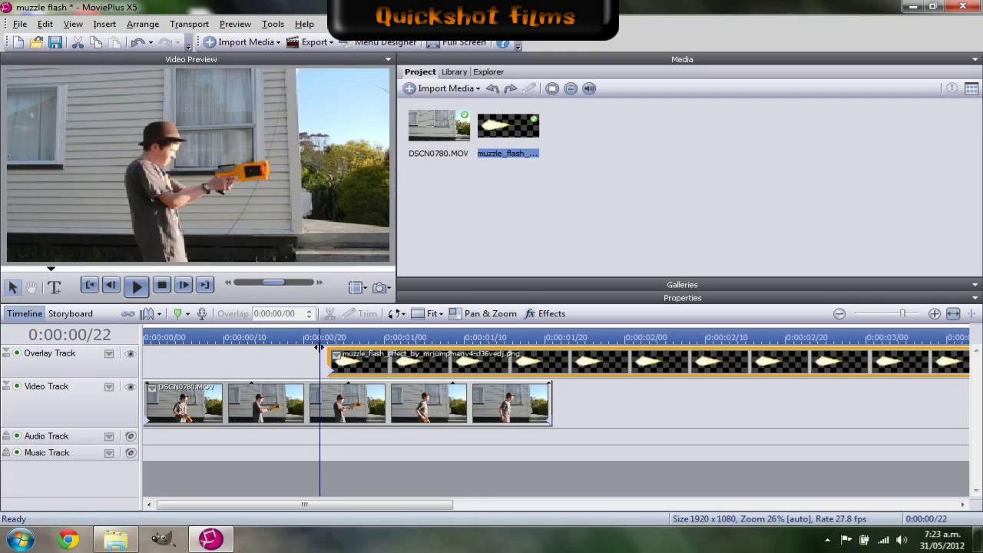
left_click_drag(321, 342, 342, 366)
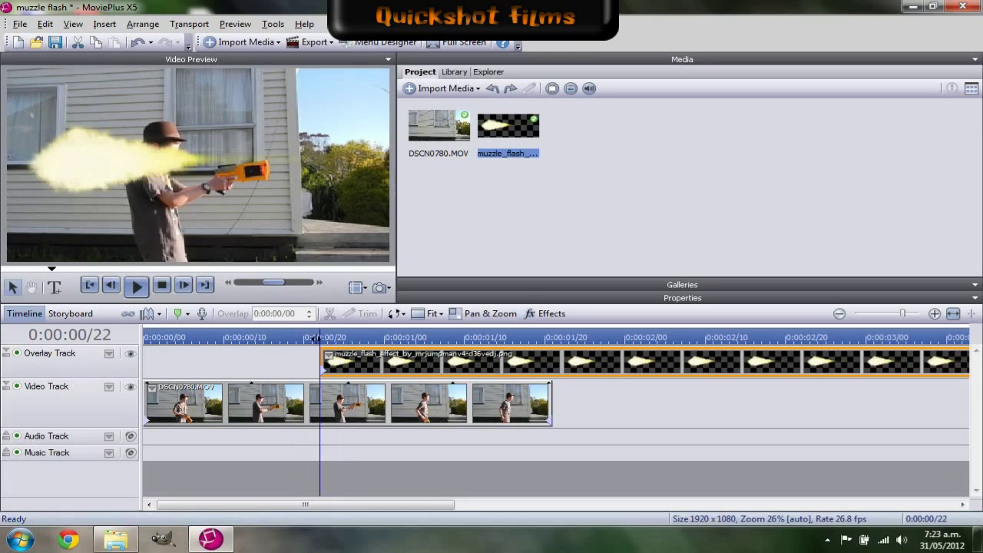
left_click_drag(325, 336, 338, 336)
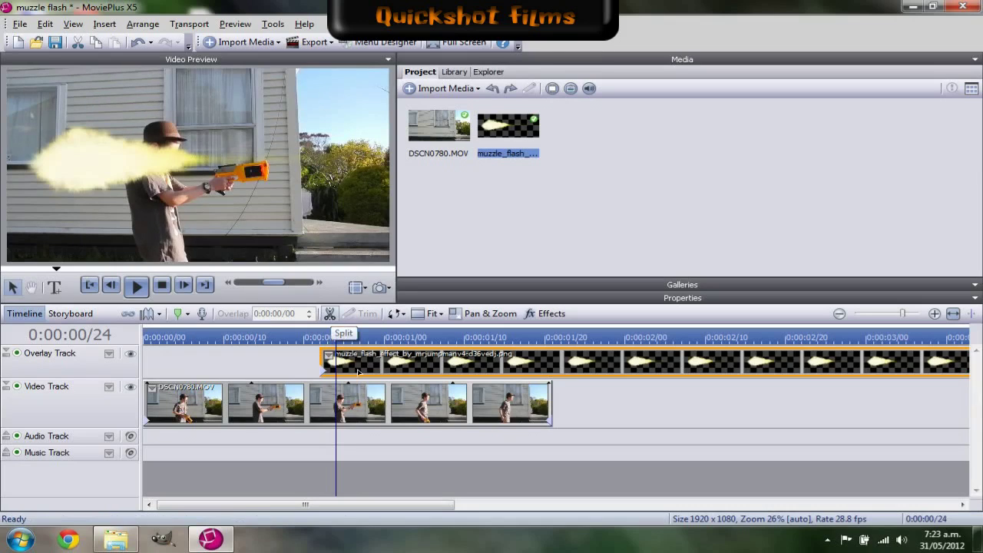
Split the flash overlay just after its start and delete the rest, keeping frames 22–23.
left_click_drag(414, 507, 455, 507)
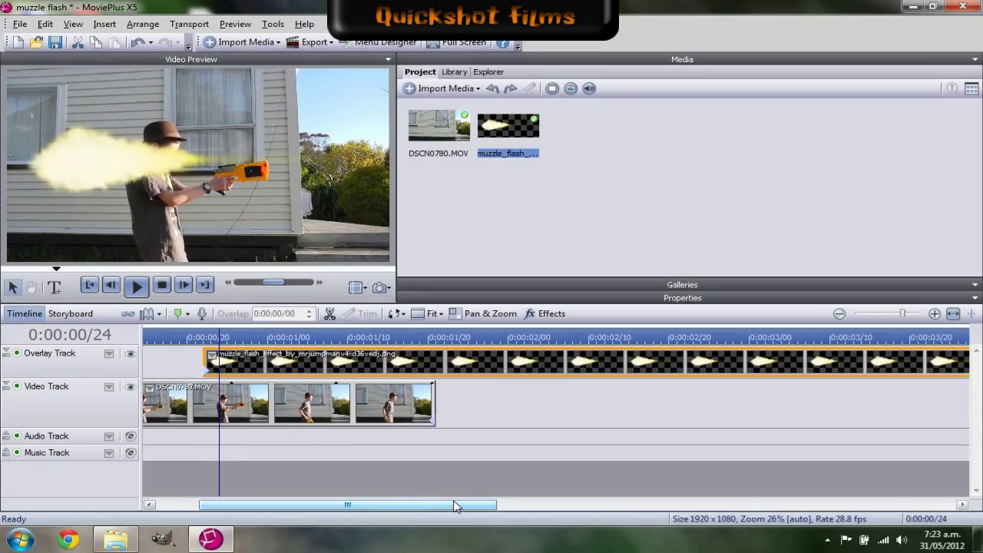
left_click(332, 321)
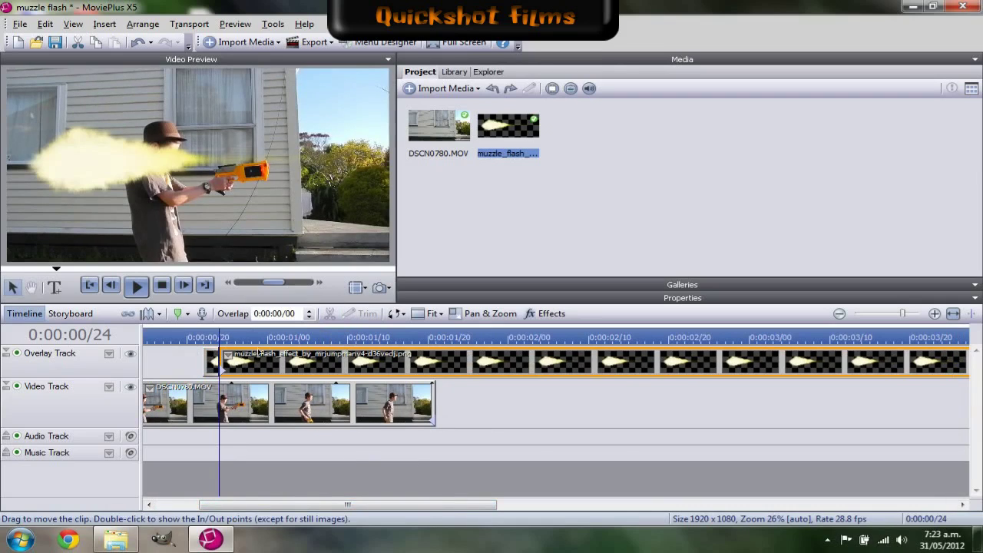
key("Delete")
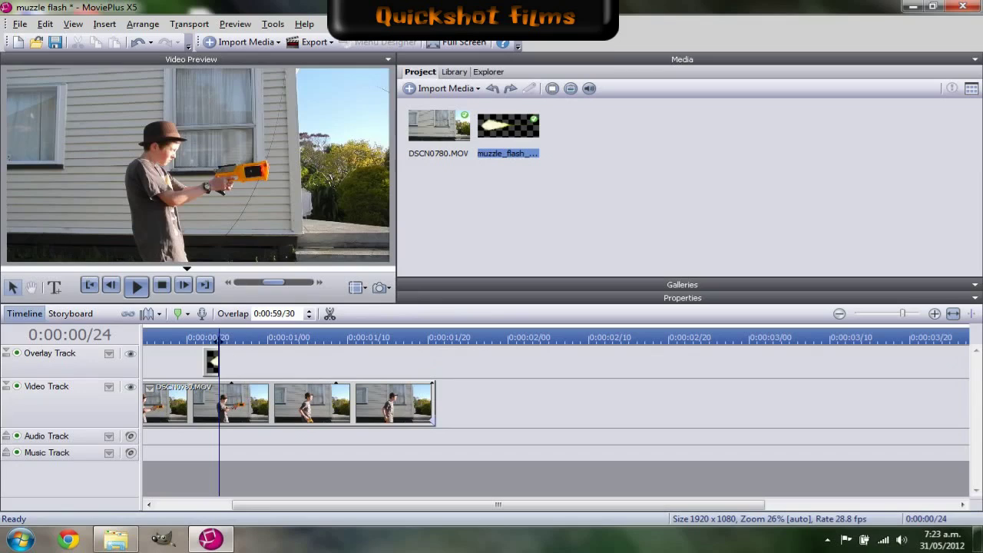
left_click_drag(219, 339, 210, 346)
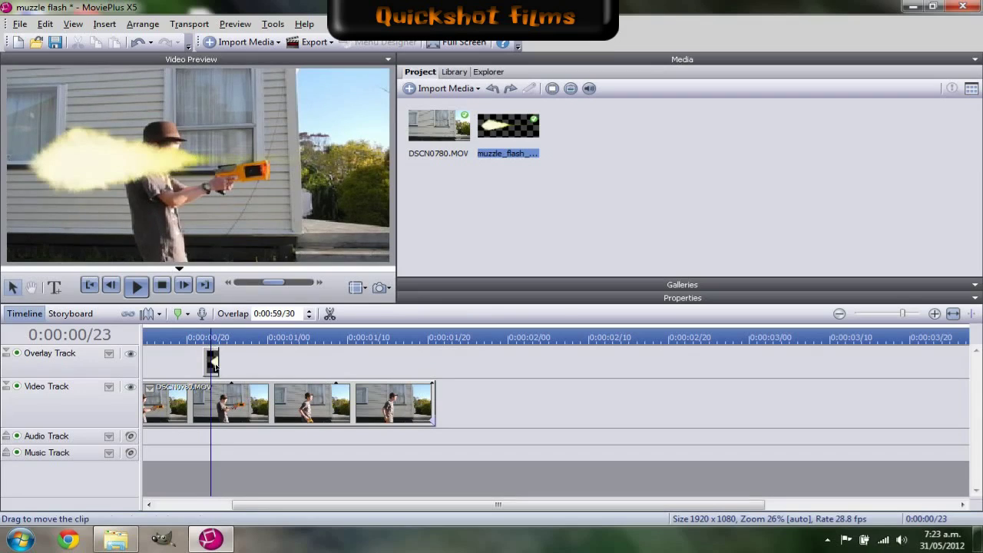
left_click(214, 366)
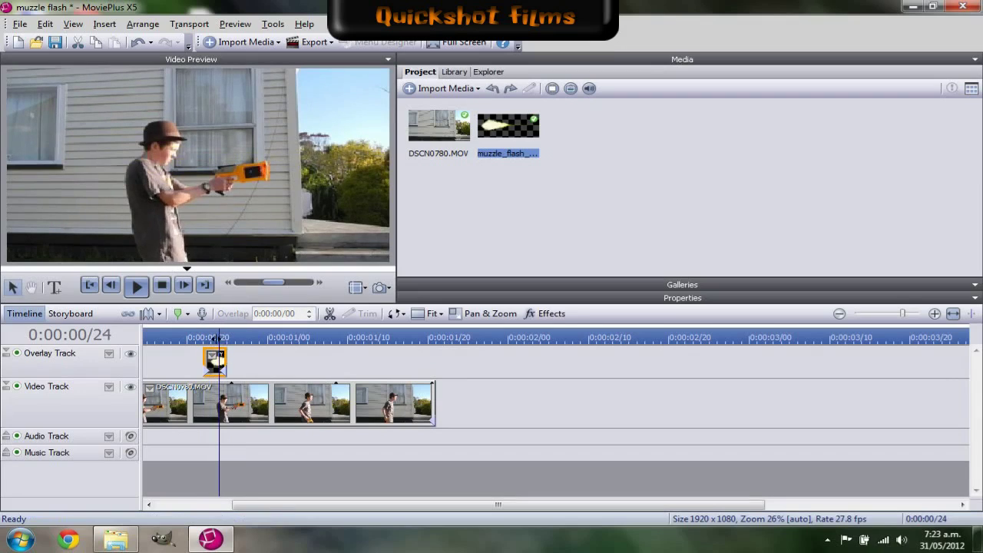
mouse_move(217, 343)
left_mouse_down()
mouse_move(226, 344)
mouse_move(211, 343)
left_mouse_up()
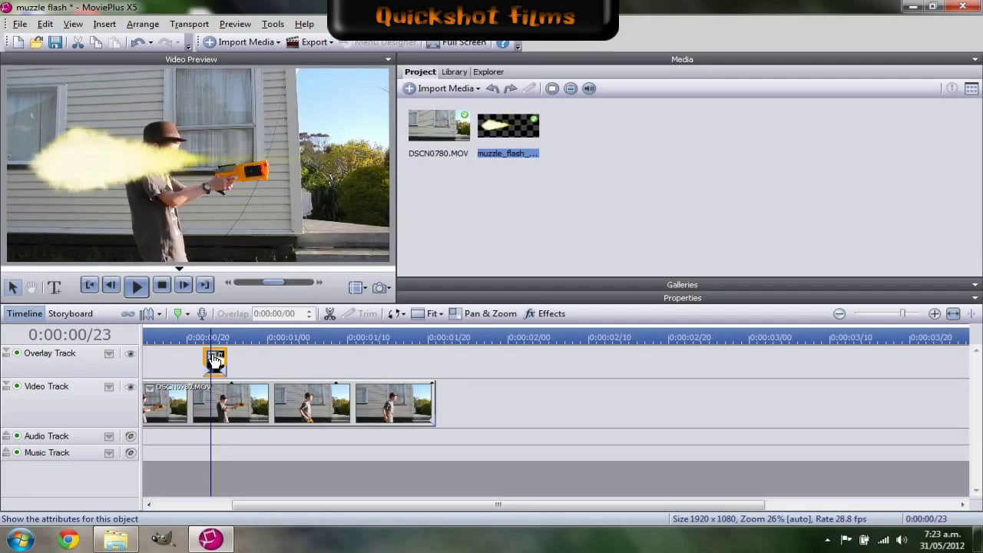
Use Transform to shrink, move and tilt the muzzle flash onto the toy gun's barrel.
left_click(215, 358)
left_click(244, 397)
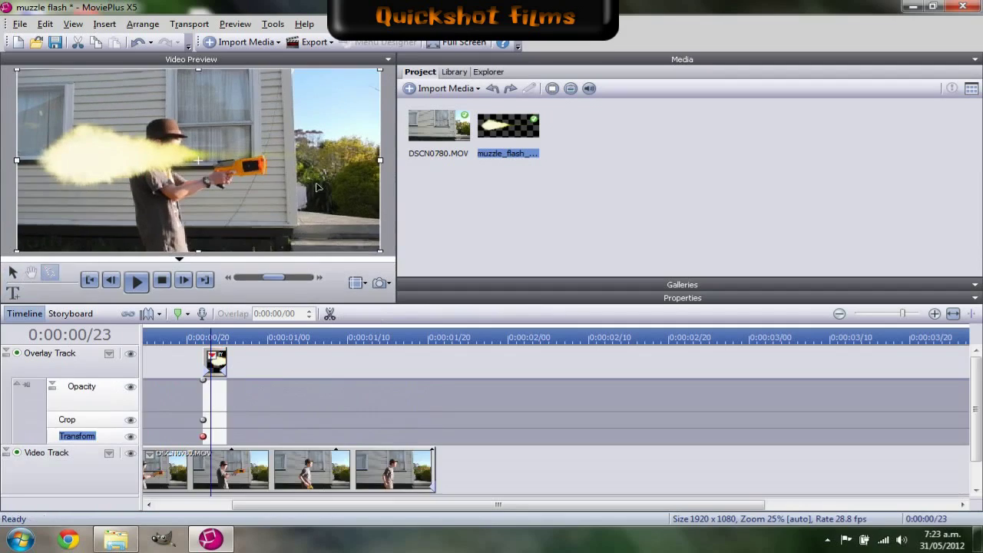
left_click_drag(377, 248, 157, 144)
left_click_drag(16, 63, 275, 170)
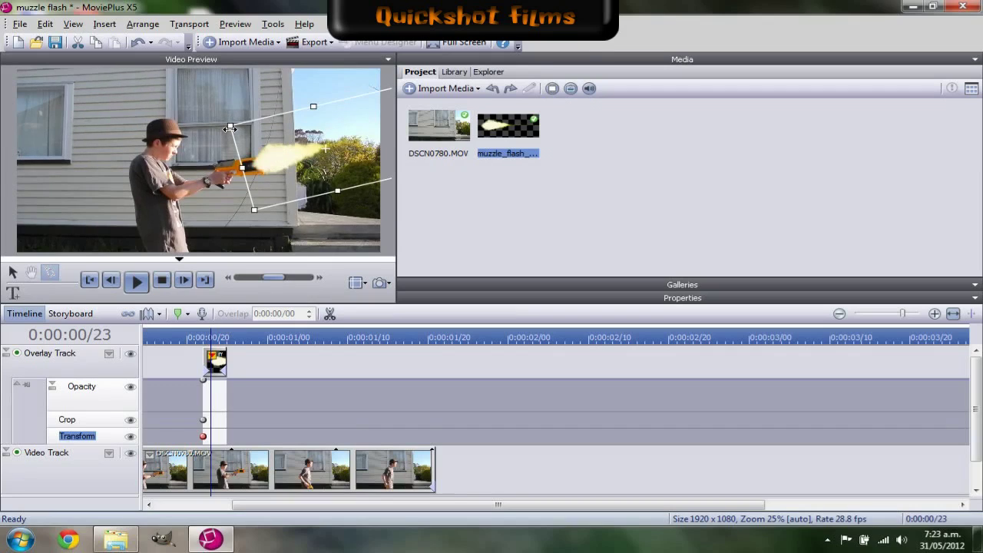
left_click_drag(231, 127, 248, 123)
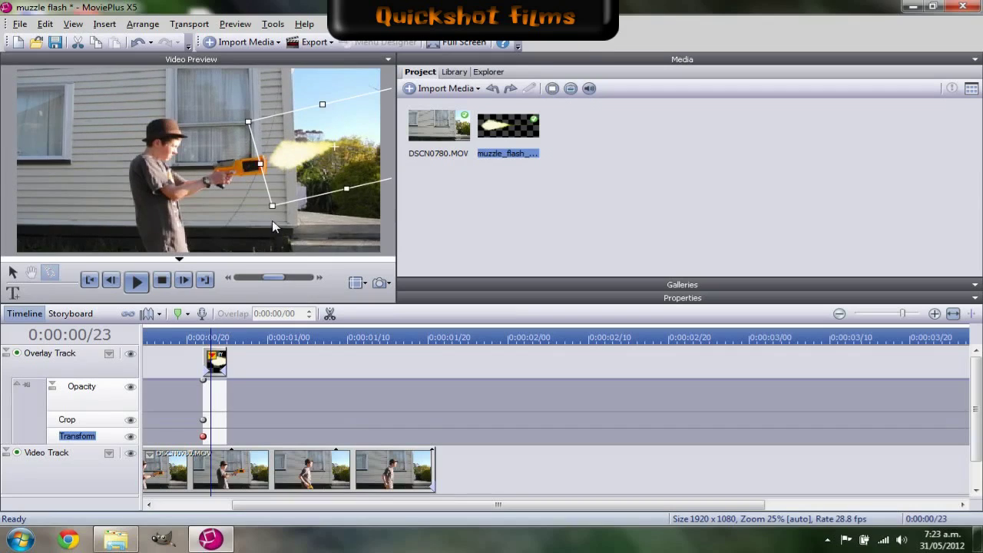
left_click_drag(274, 210, 267, 204)
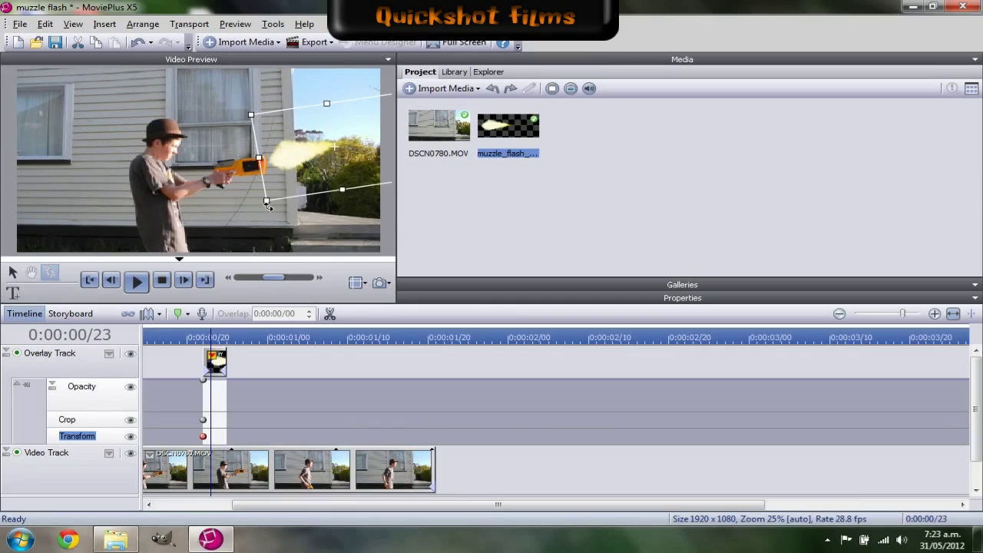
left_click_drag(282, 157, 286, 159)
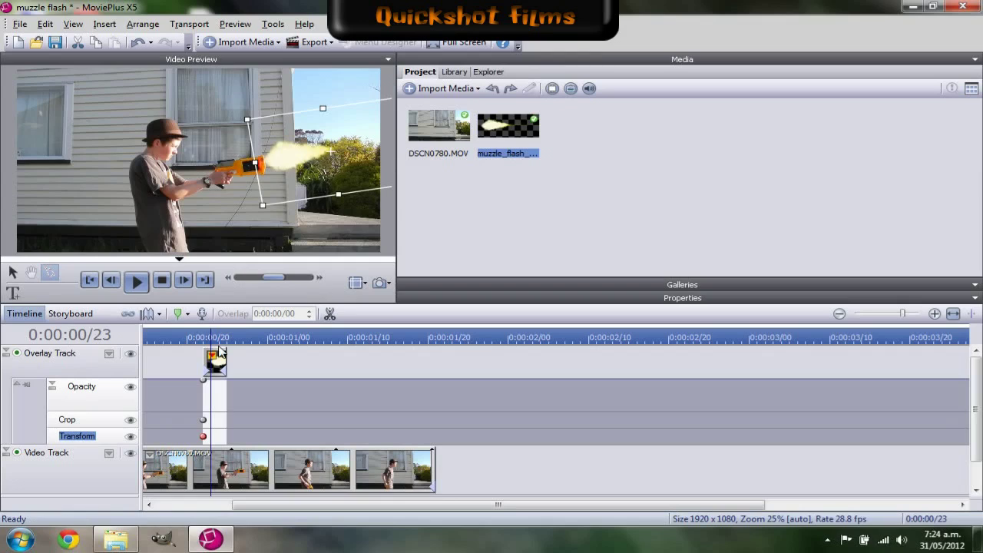
left_click(50, 353)
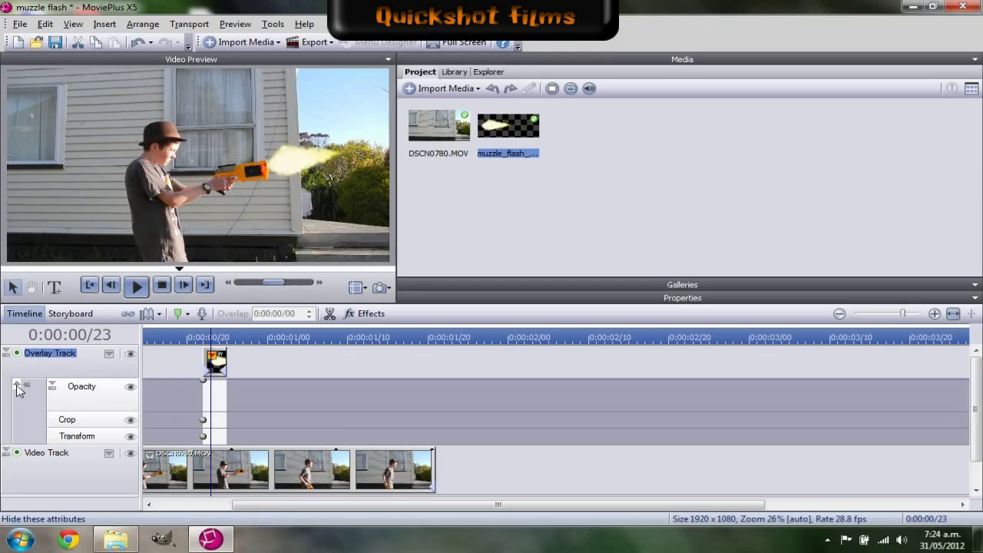
left_click(19, 389)
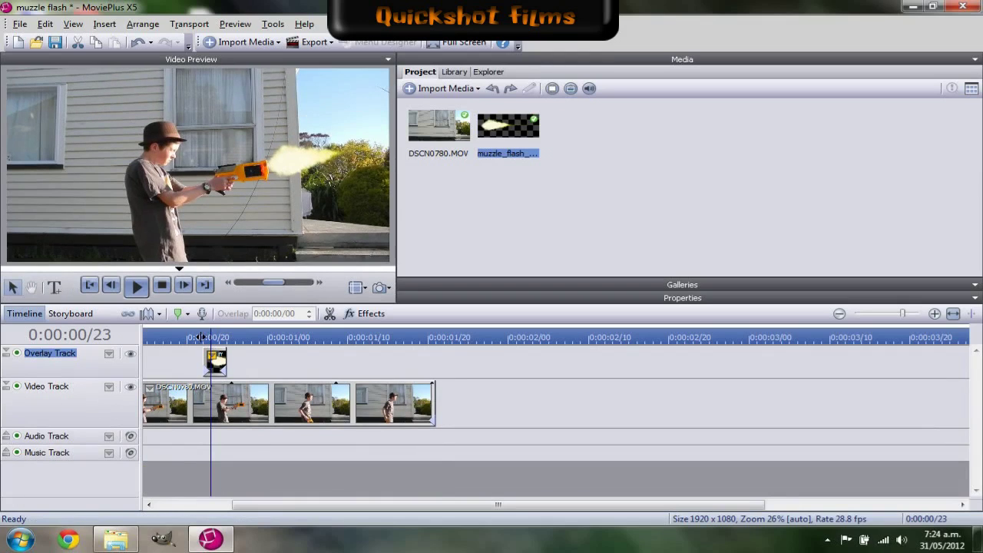
left_click_drag(200, 336, 179, 337)
left_click(137, 285)
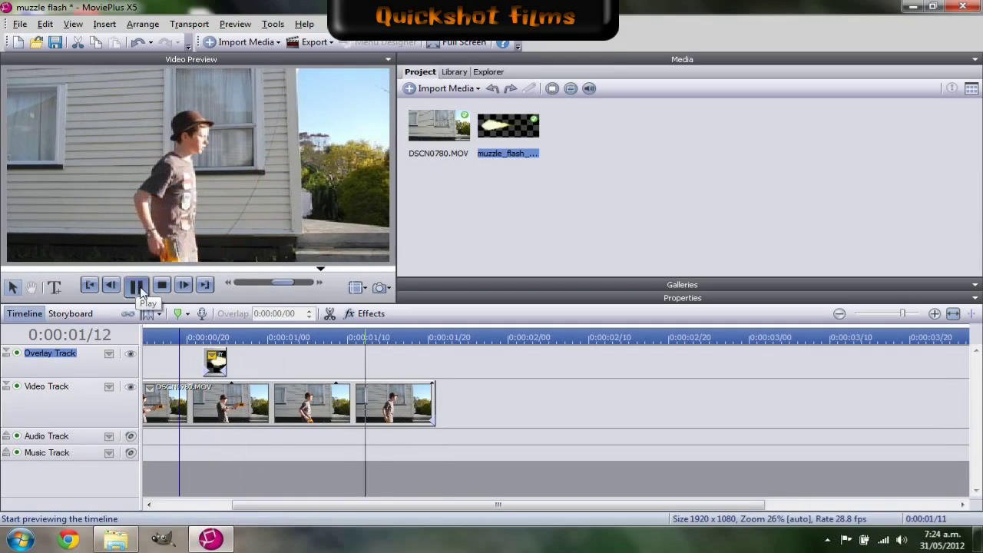
left_click(204, 336)
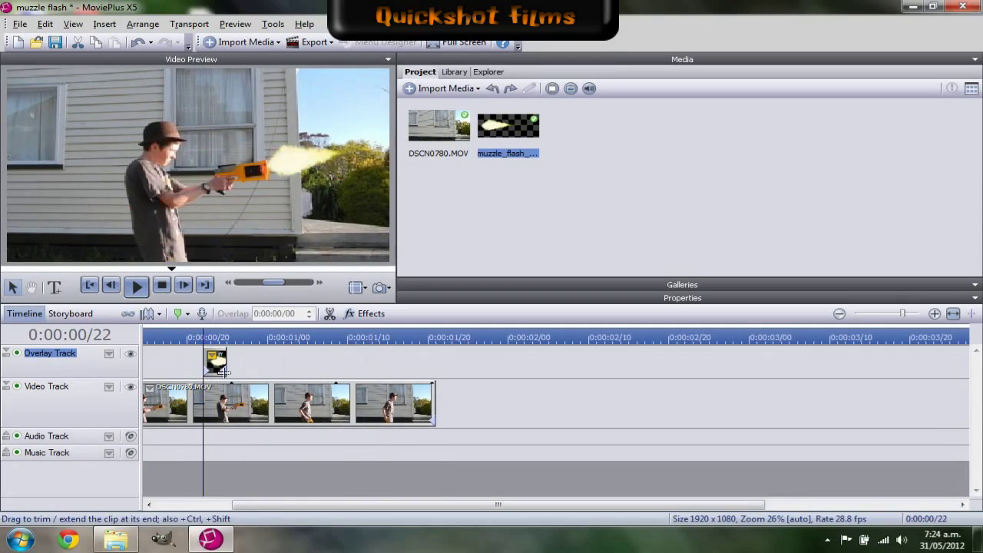
left_click(221, 367)
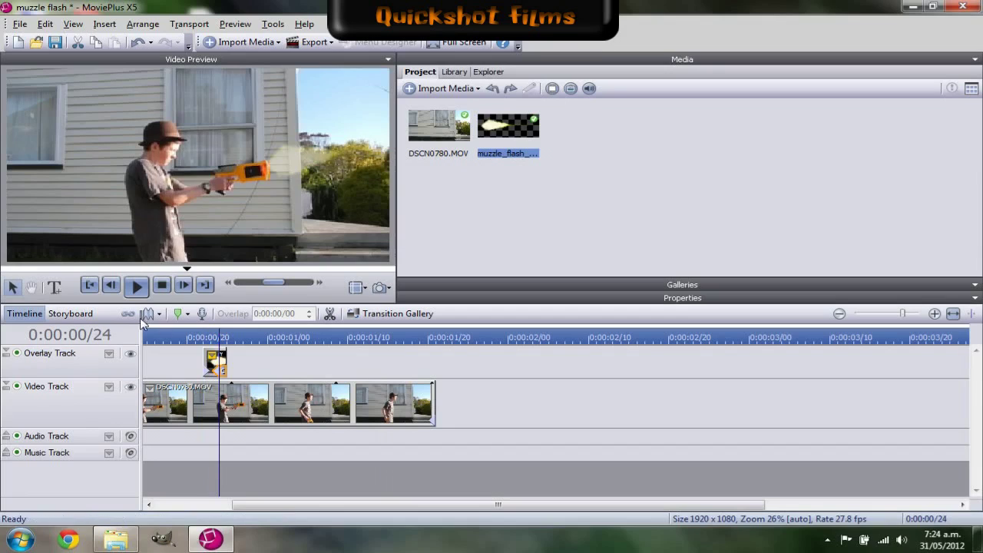
left_click(163, 336)
left_click(137, 286)
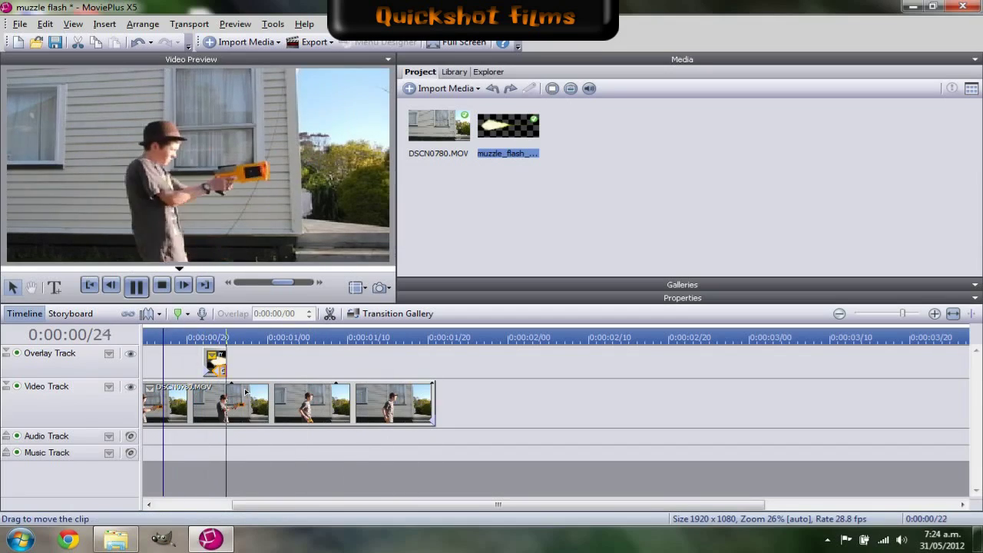
left_click(147, 285)
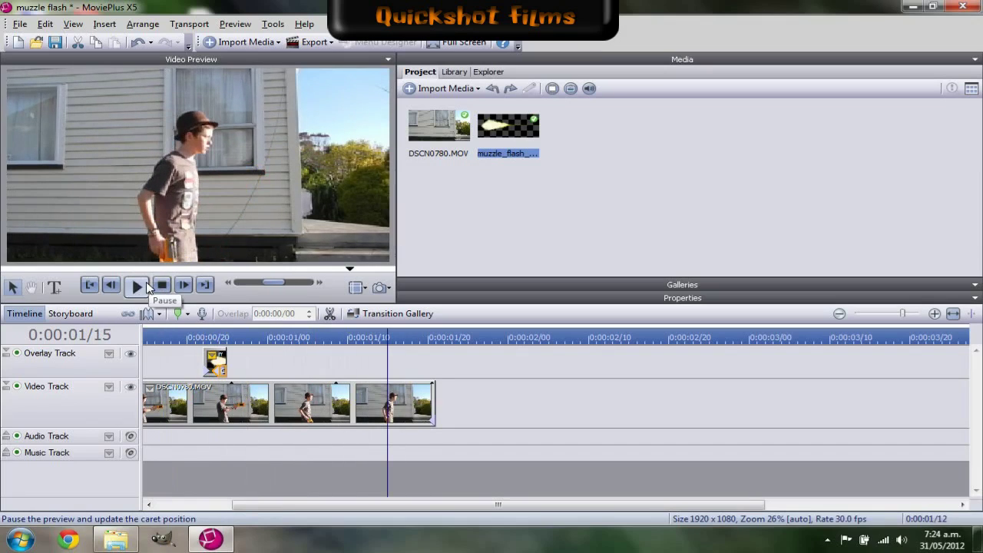
left_click(138, 286)
left_click(139, 287)
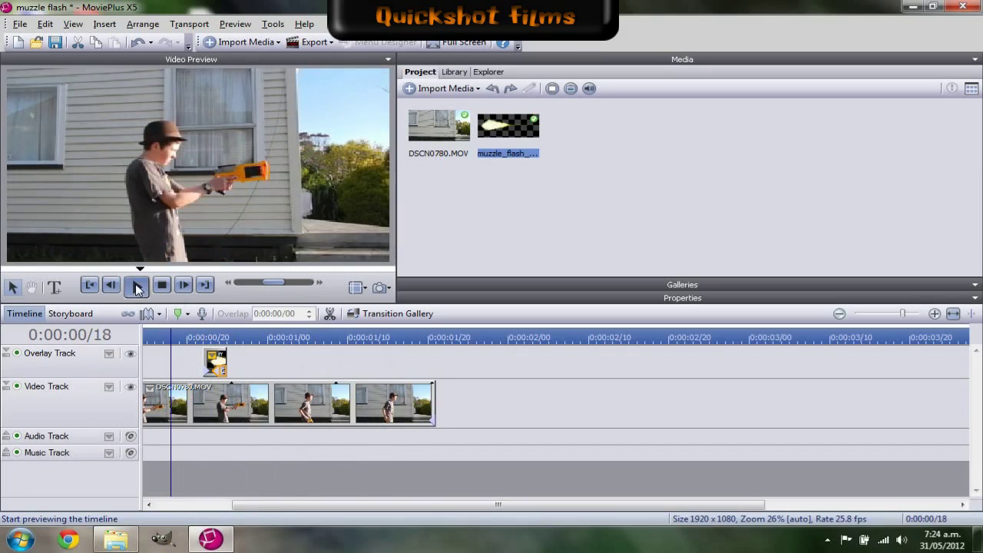
left_click(137, 287)
left_click(138, 286)
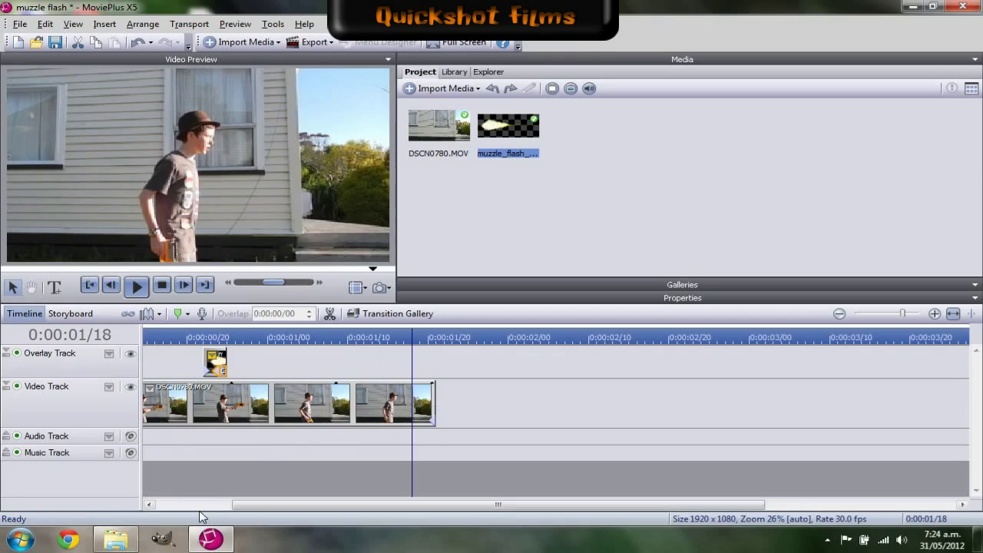
Insert an empty Video Track 1 and open the 'muzzle flash stuff' folder for importing.
right_click(59, 423)
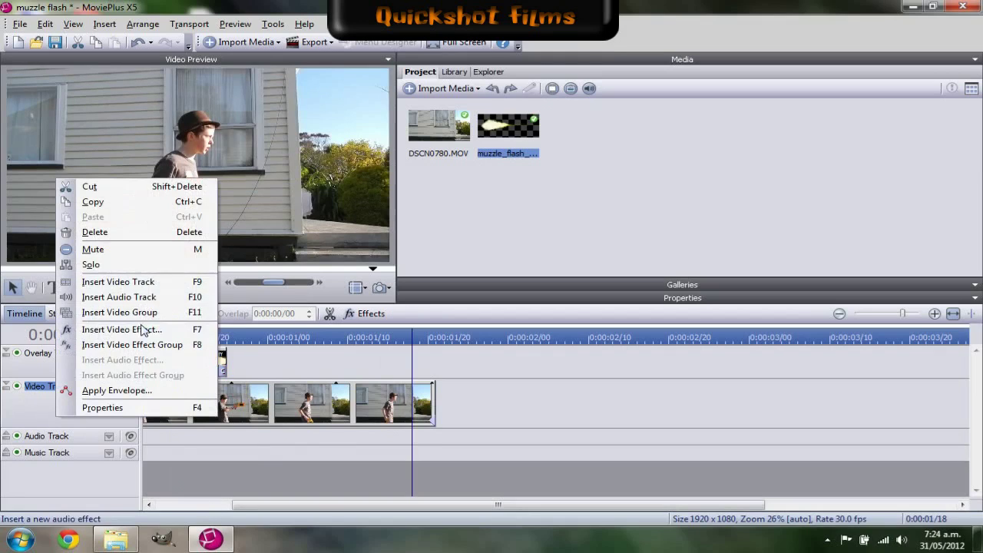
left_click(136, 281)
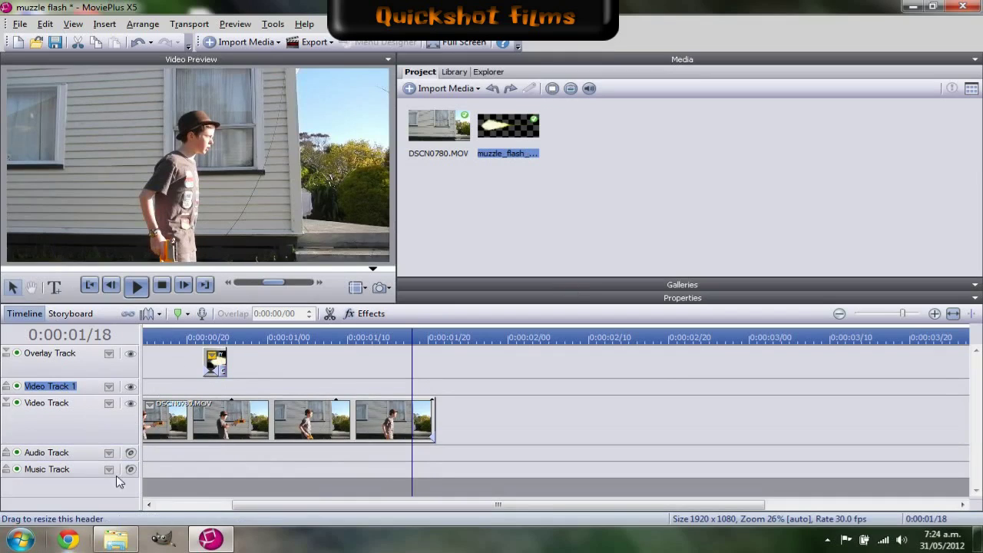
left_click(114, 543)
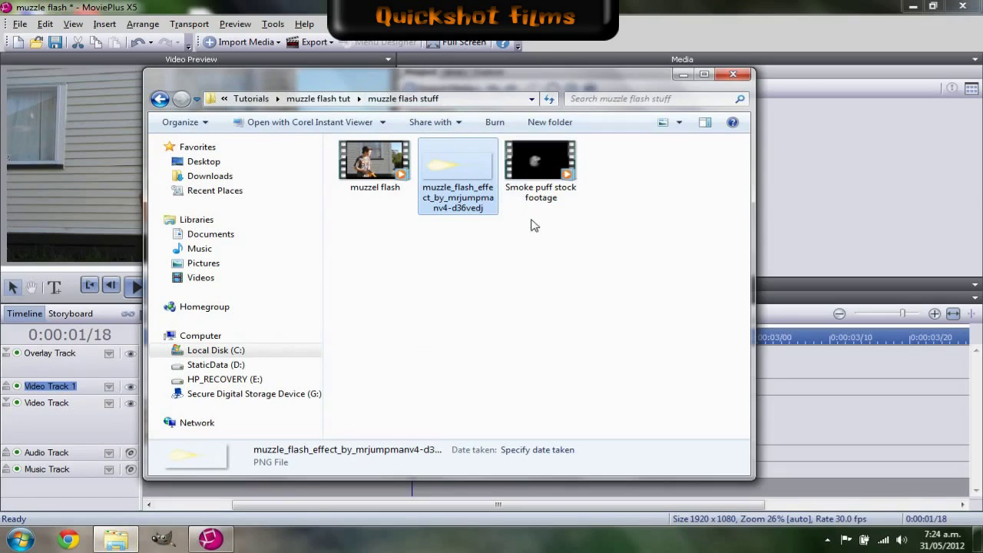
Import the 'Smoke puff stock footage' clip into the project media.
double_click(524, 154)
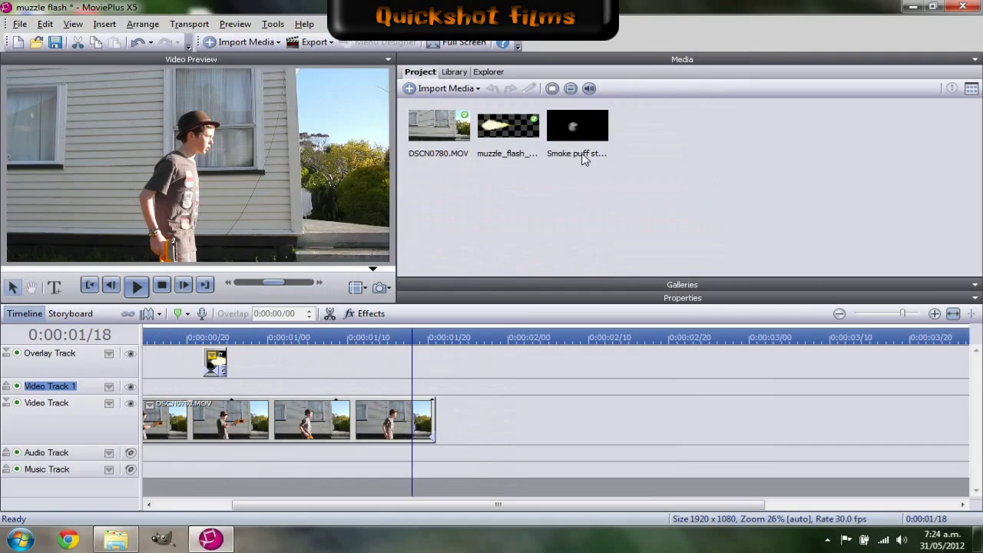
Place Smoke puff on Video Track 1 from 0:00:00/22 and delete its Audio Track 1.
left_click_drag(576, 133, 238, 389)
left_click(90, 407)
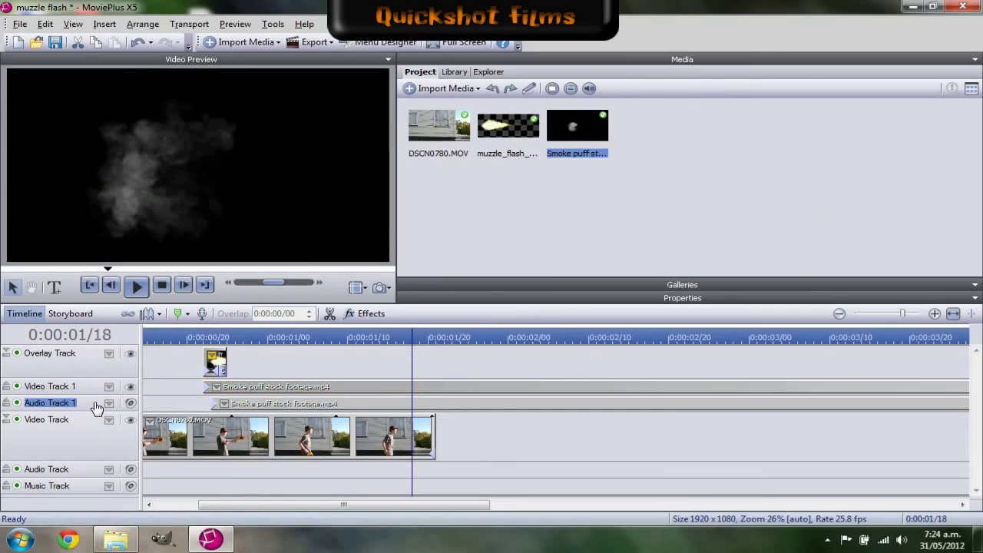
key("Delete")
left_click_drag(187, 338, 199, 353)
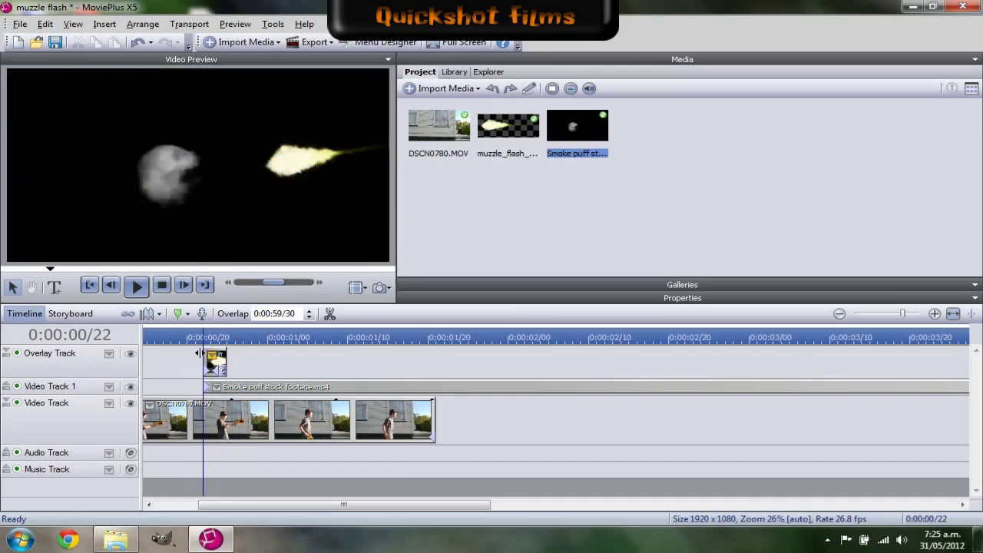
left_click(497, 299)
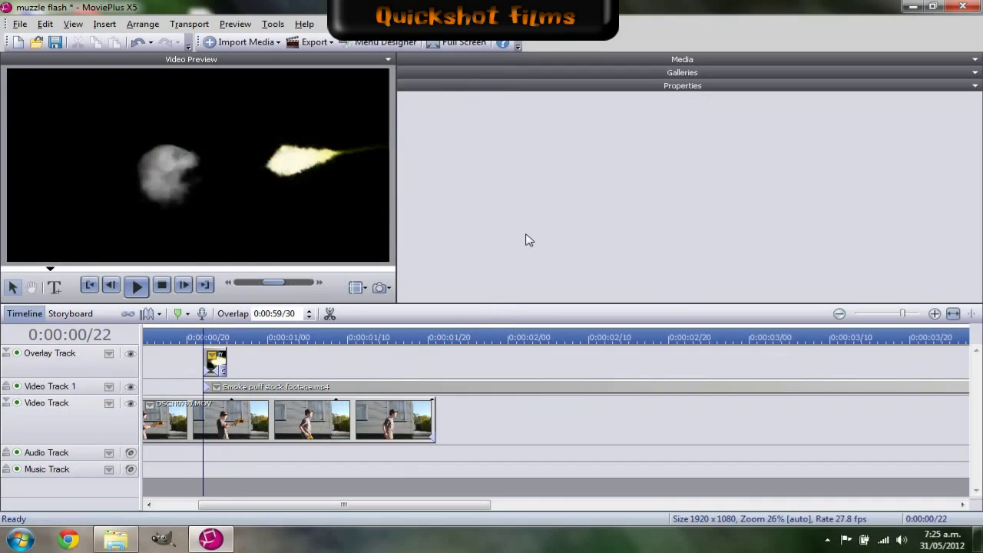
Add a Custom Chroma Key effect to the smoke clip, sampling black as the key colour.
left_click(239, 387)
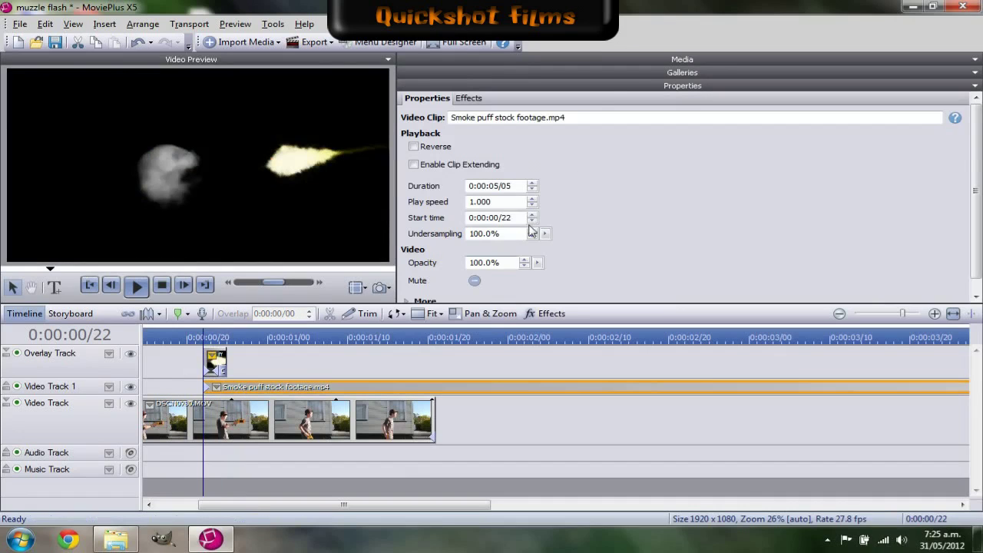
left_click(475, 101)
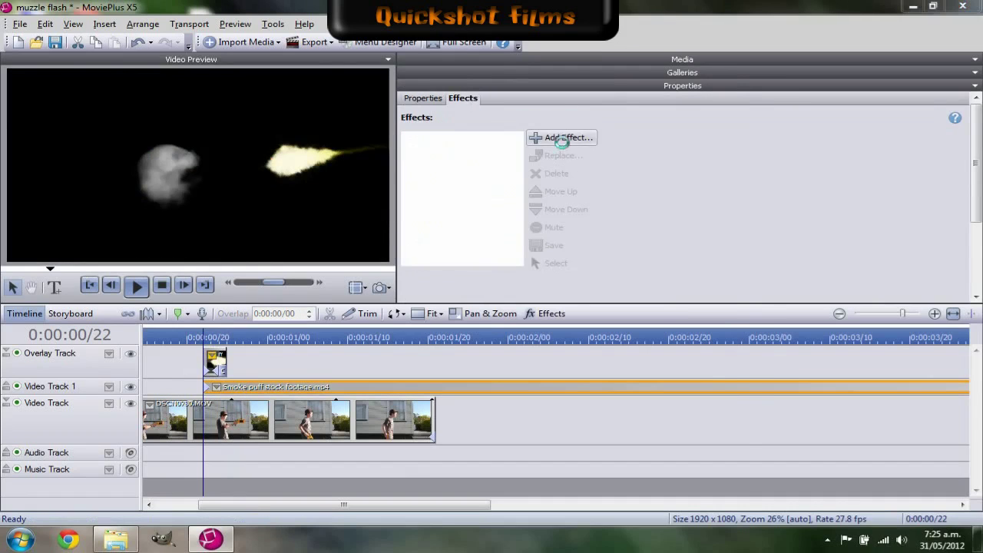
left_click(562, 138)
left_click(497, 129)
left_click(493, 374)
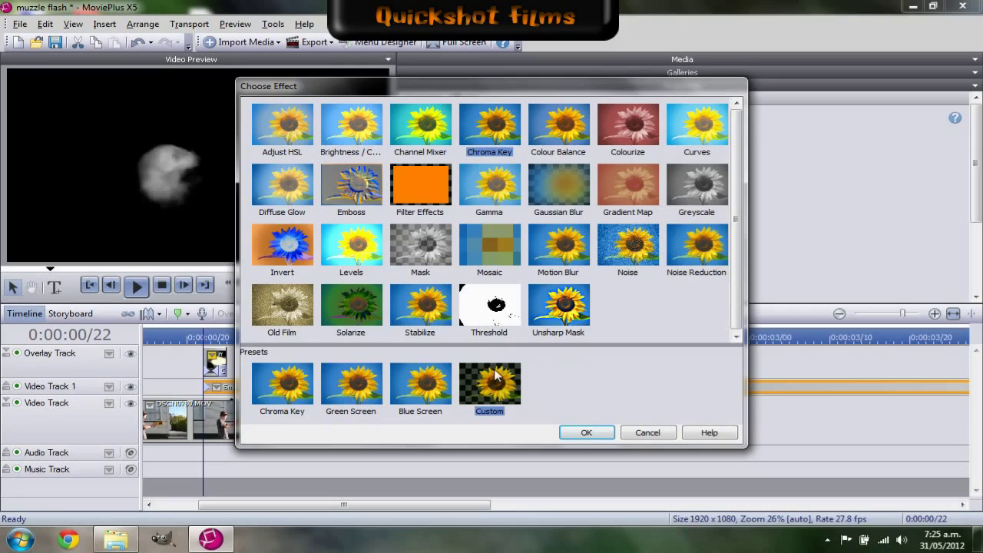
left_click(585, 431)
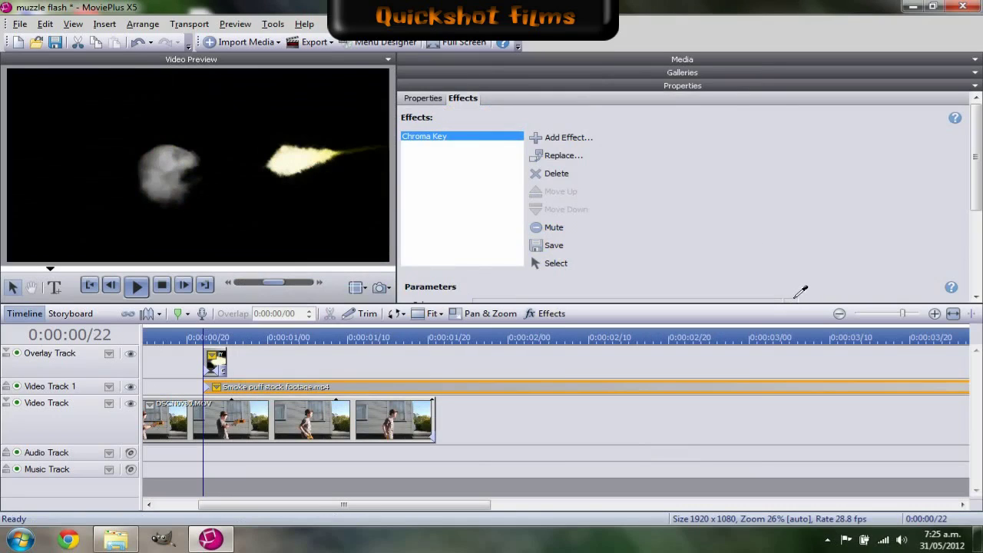
left_click(185, 71)
Tune the Chroma Key High threshold to 38.5% so the smoke shows cleanly.
scroll(848, 241, "down", 2)
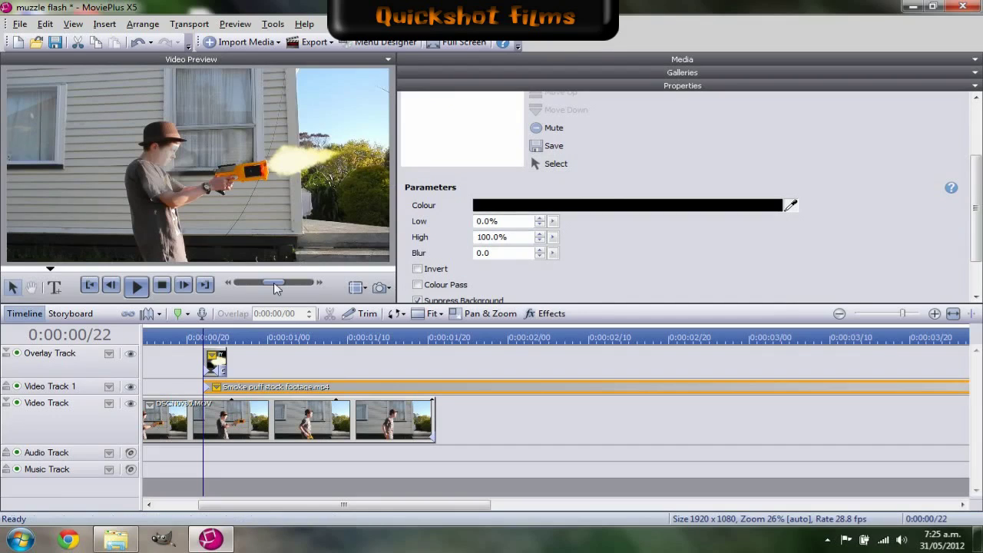
left_click(137, 286)
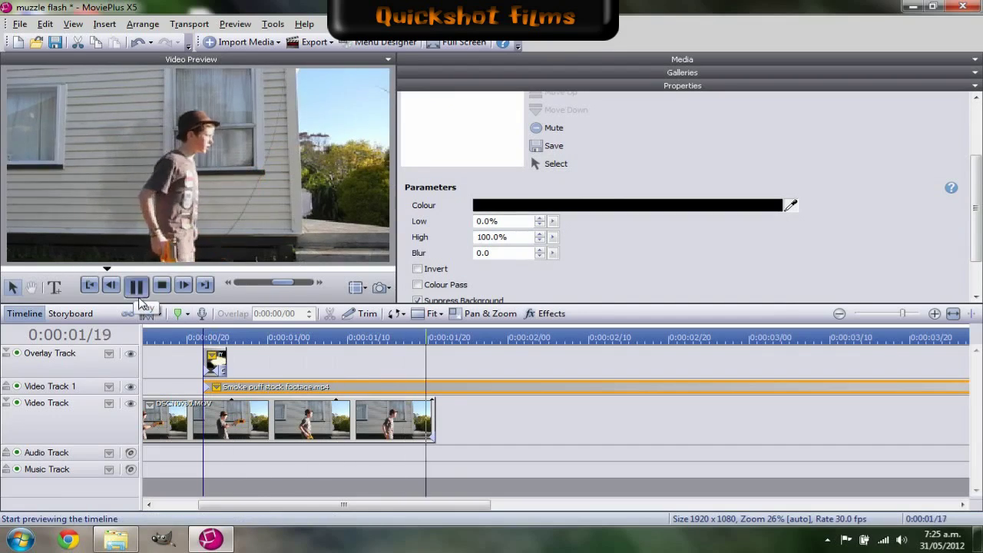
left_click_drag(252, 338, 229, 347)
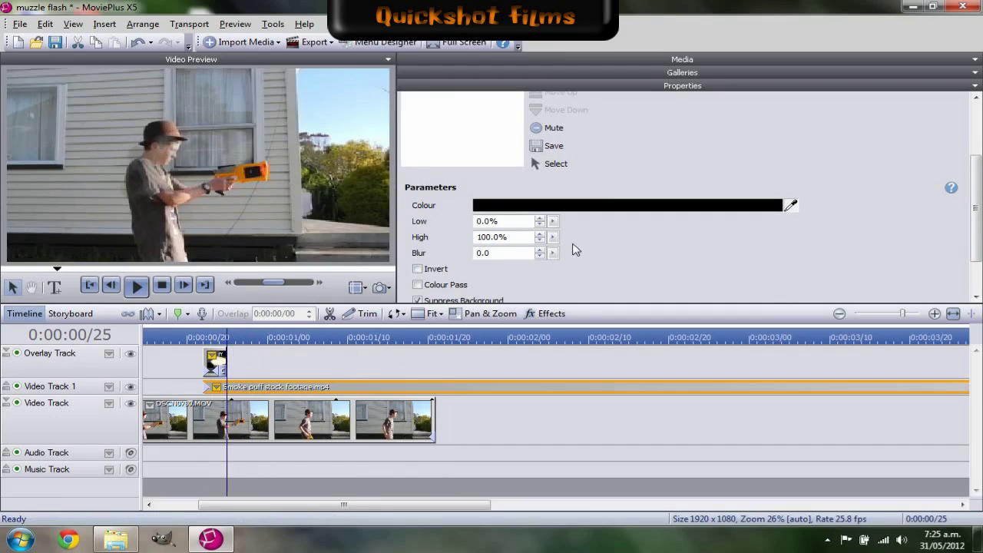
left_click_drag(553, 238, 458, 286)
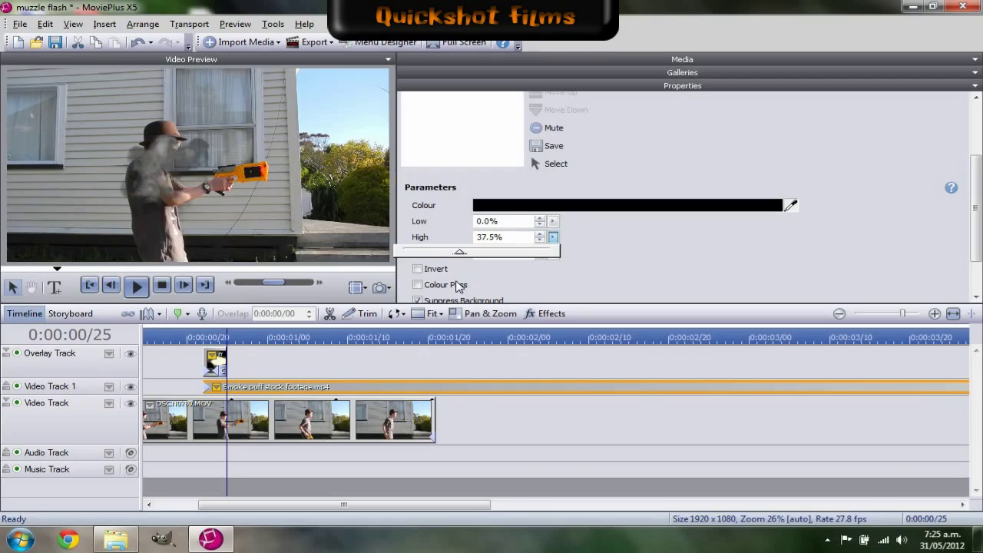
left_click_drag(459, 286, 514, 294)
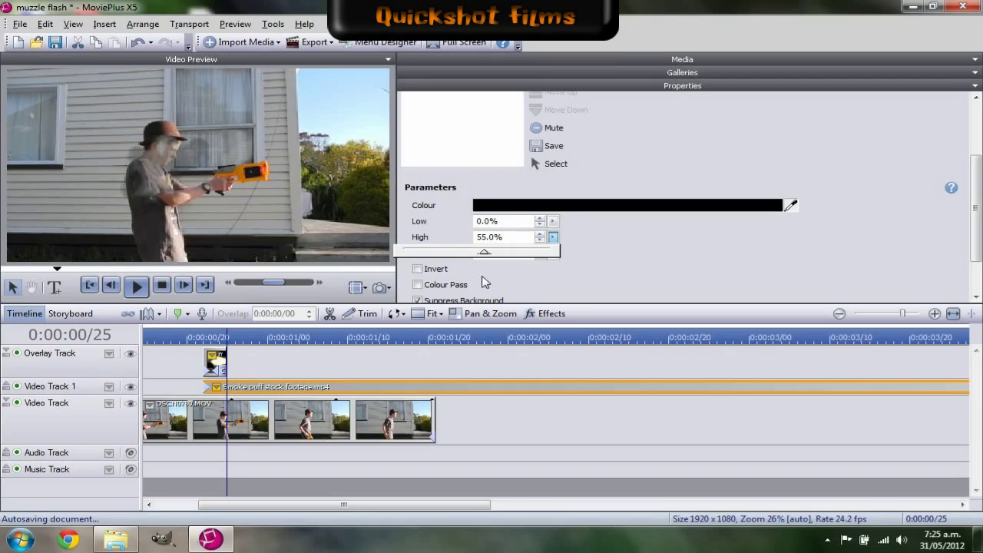
mouse_move(467, 258)
left_mouse_down()
mouse_move(437, 257)
mouse_move(465, 256)
left_mouse_up()
Show the smoke clip's Opacity envelope and put a 54.5% keyframe at 0:00:00/23.
left_click(219, 389)
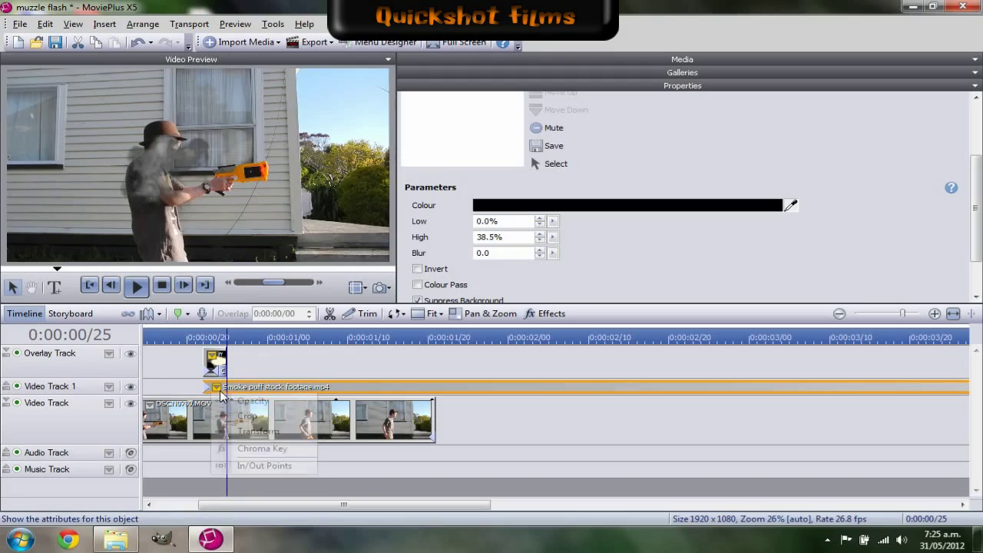
left_click(242, 397)
mouse_move(204, 397)
left_mouse_down()
mouse_move(204, 410)
mouse_move(216, 412)
left_mouse_up()
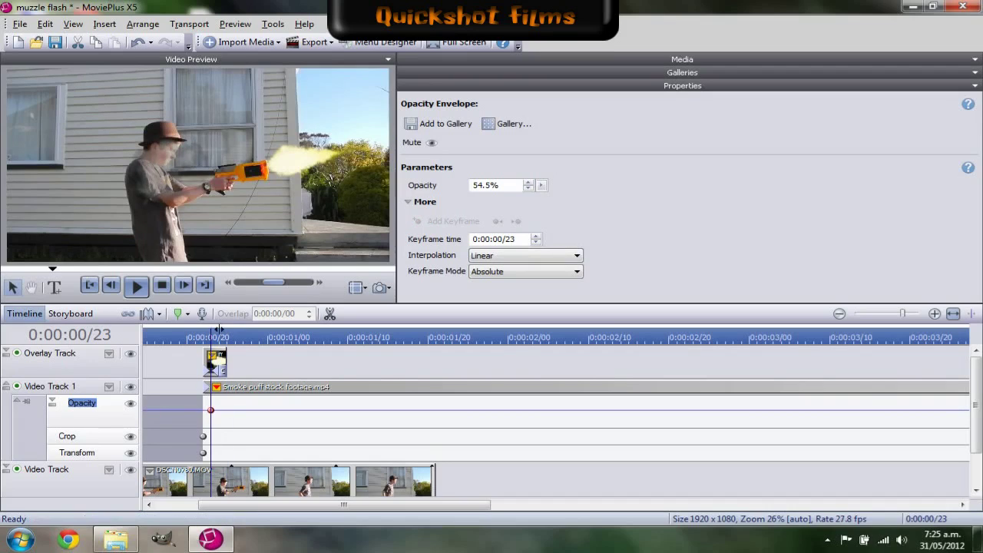
Rotate the smoke puff to -162.441° and place it at X 20.30%, Y 6.77% before the gun.
left_click(204, 453)
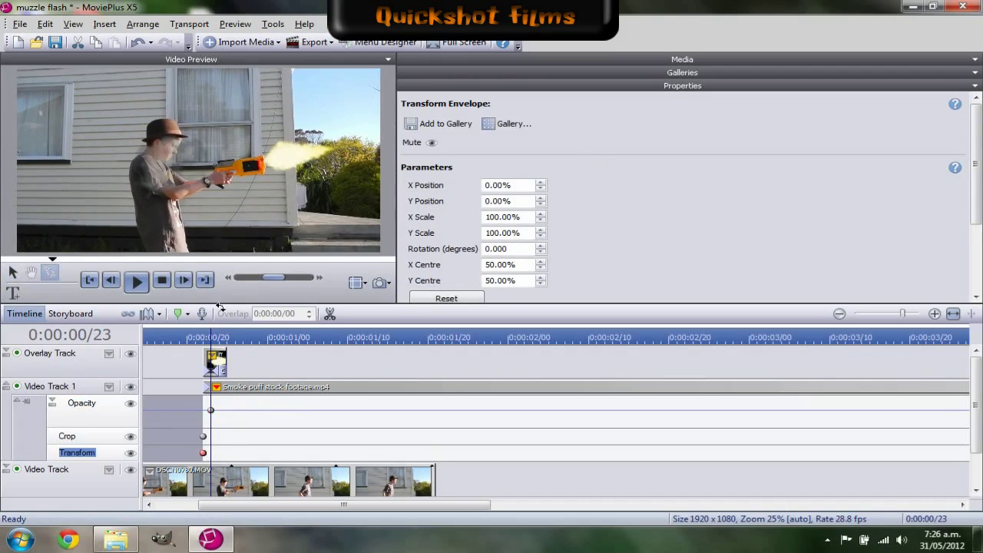
left_click_drag(223, 107, 165, 212)
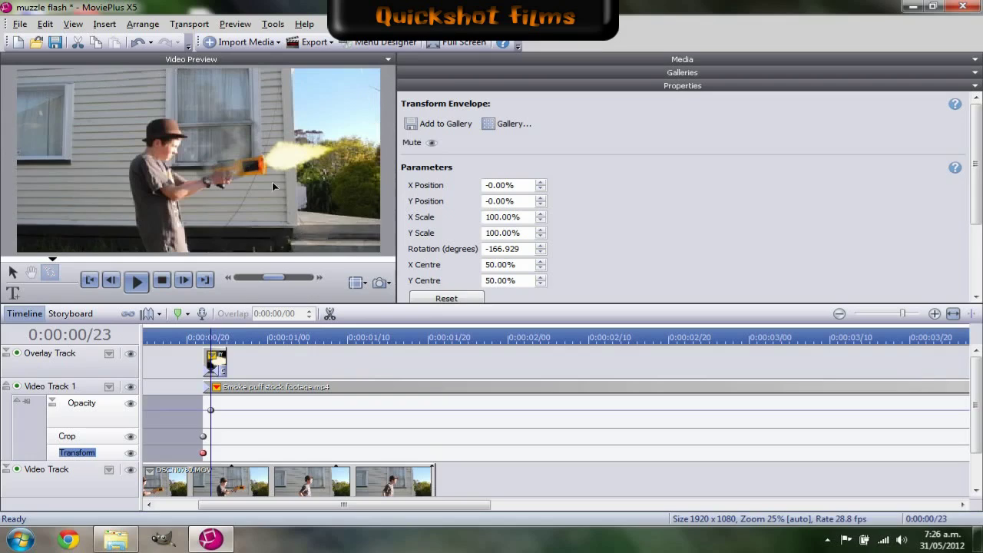
left_click_drag(341, 178, 299, 191)
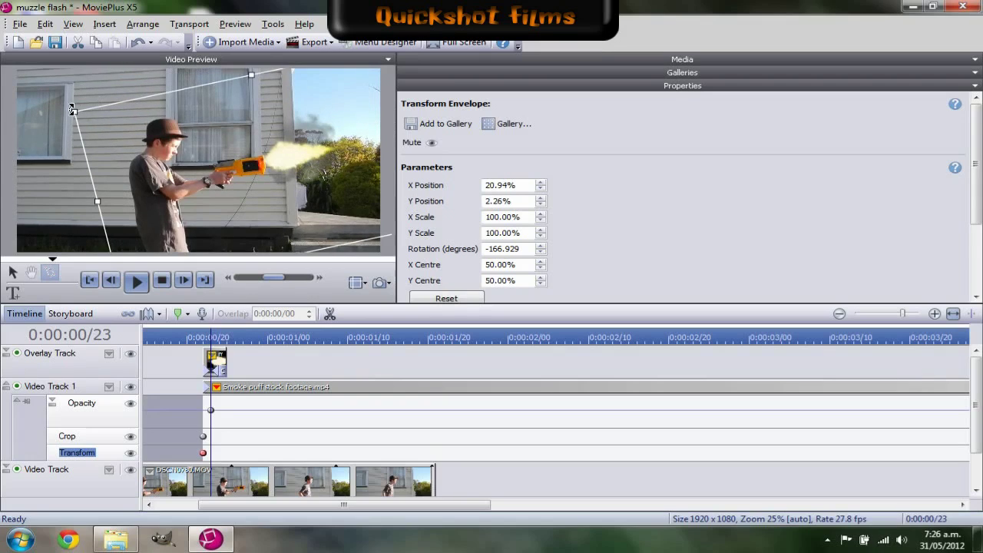
left_click_drag(71, 109, 69, 132)
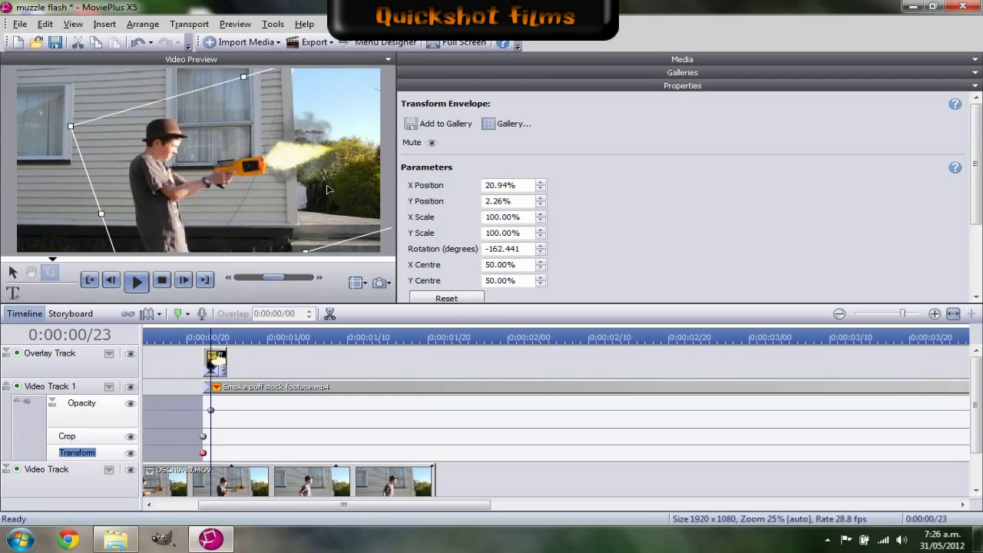
left_click_drag(326, 192, 324, 200)
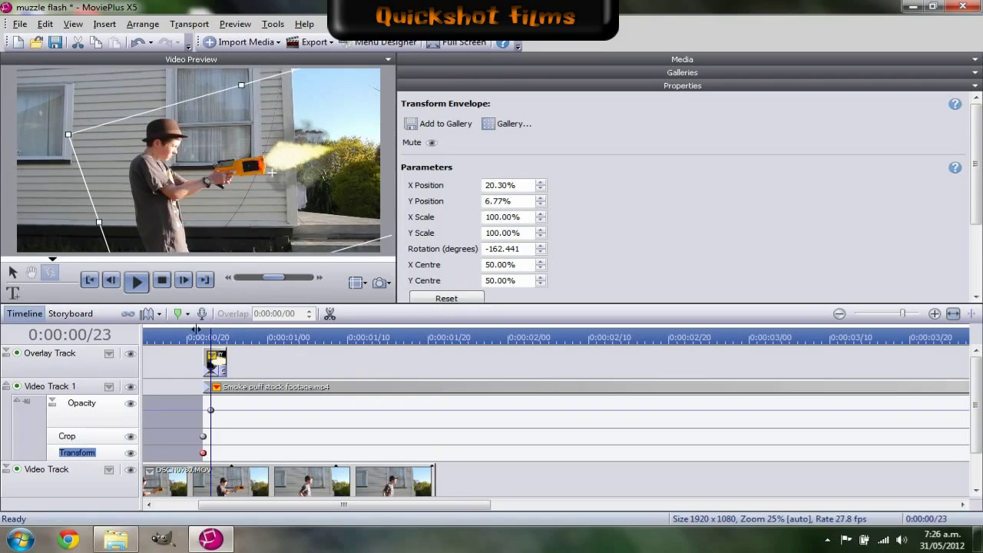
Play the composite from just before the flash, then select the smoke clip at 0:00:01/21.
left_click(196, 329)
left_click(138, 282)
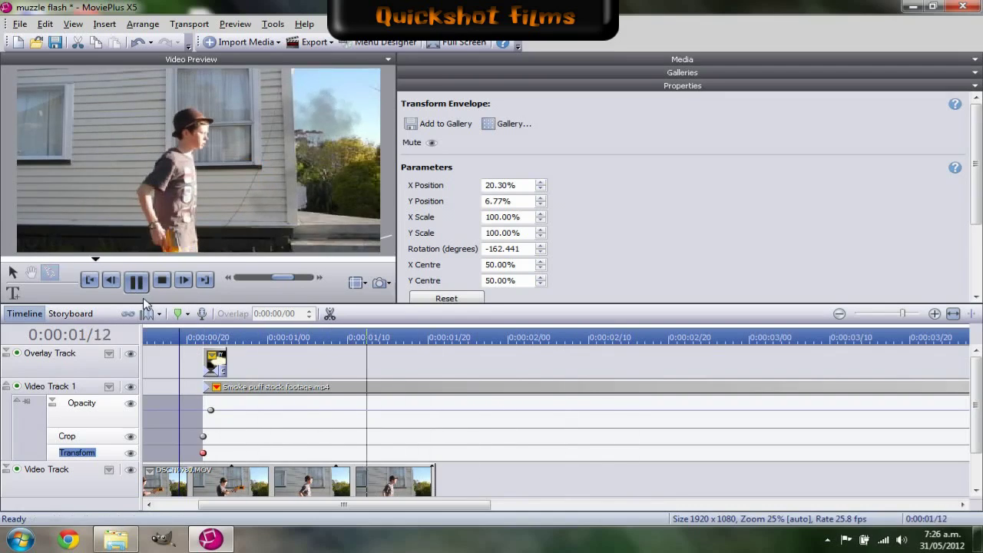
left_click(136, 282)
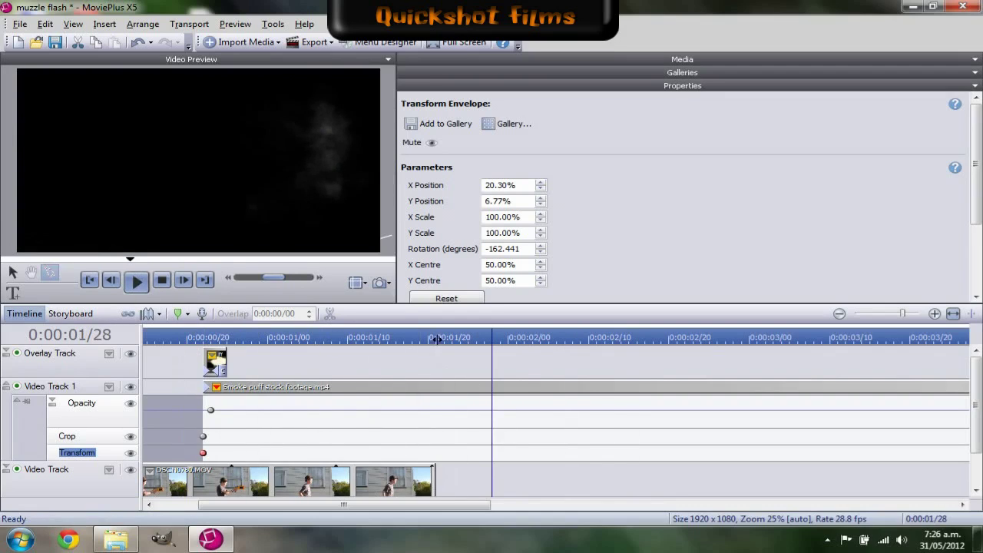
left_click(435, 339)
left_click(442, 389)
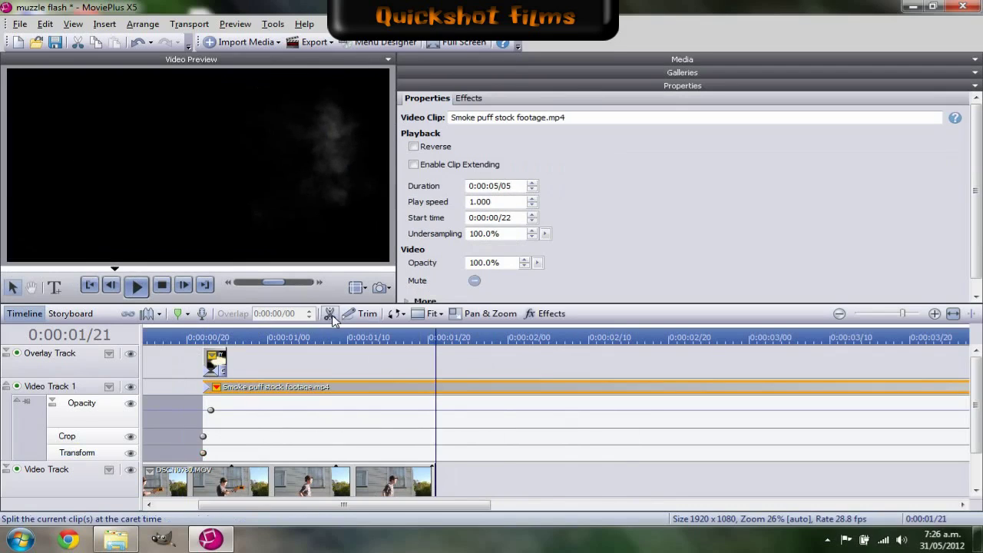
Split the smoke clip at 0:00:01/21, delete the right piece, and show its Transform envelope again.
left_click(332, 314)
key("Delete")
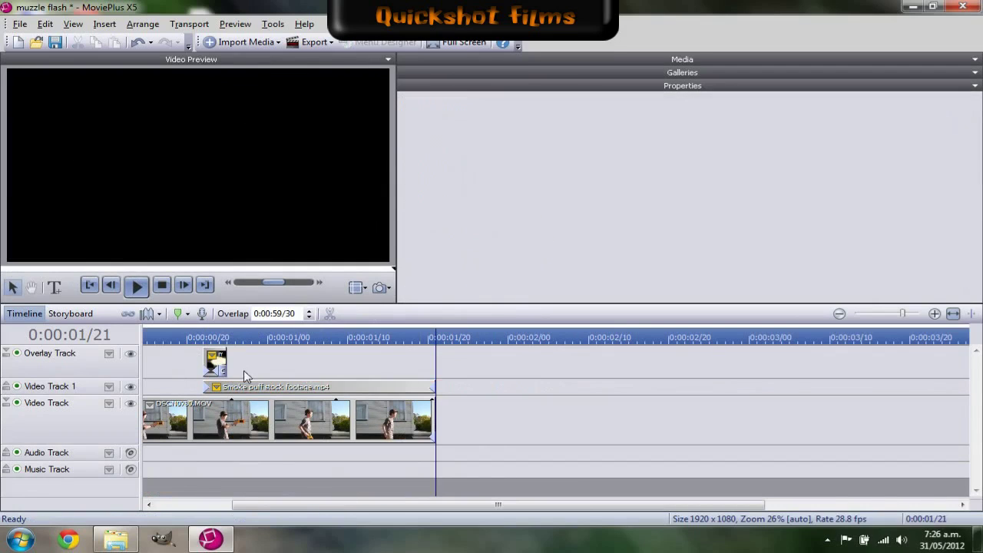
left_click(388, 338)
key("space")
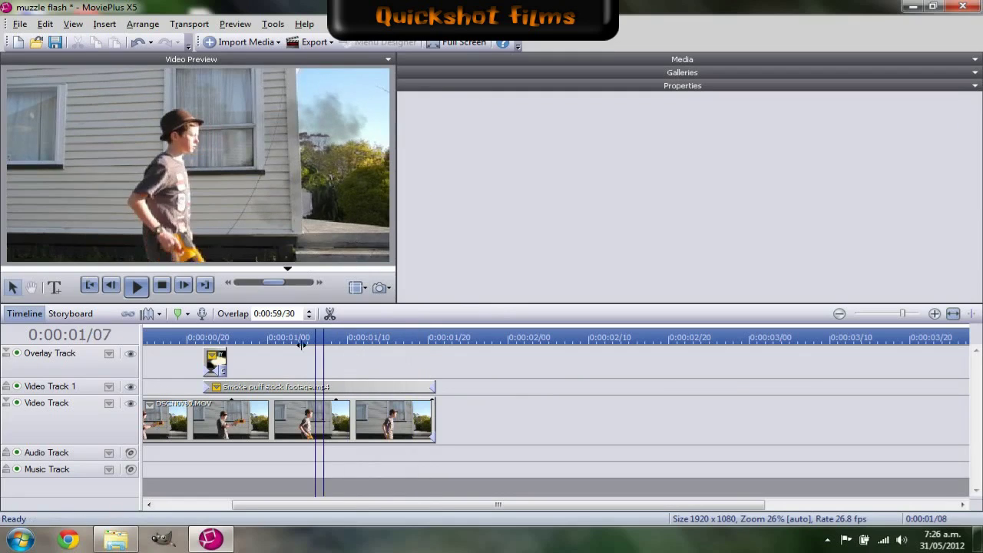
left_click(218, 389)
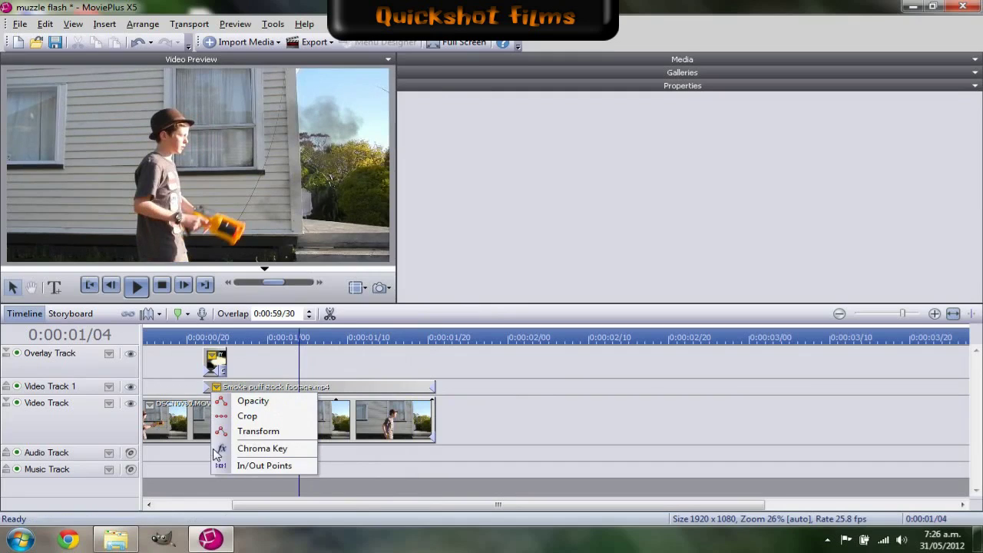
left_click(230, 431)
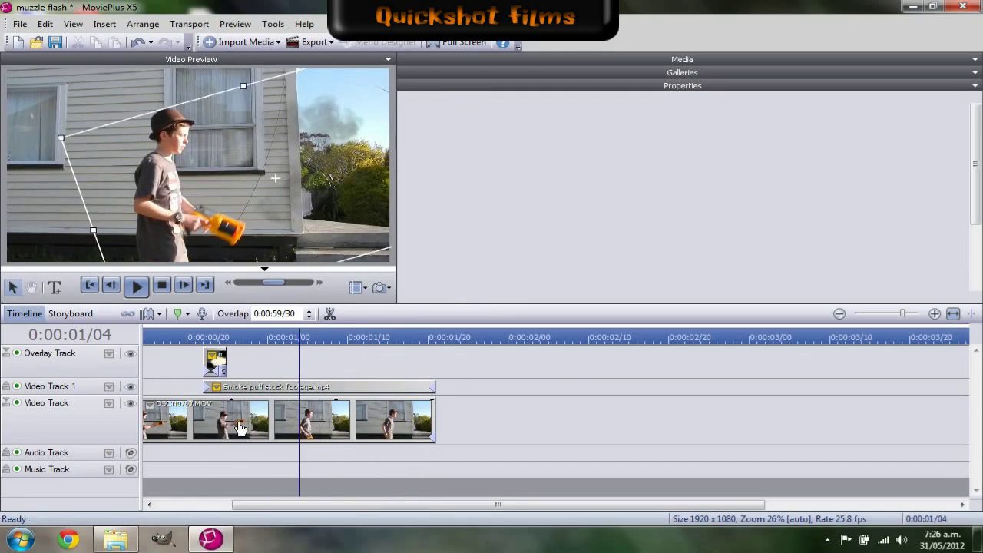
Add a smoke Transform keyframe, scaling the puff to 84.37% and placing it at the gun muzzle.
left_click(434, 454)
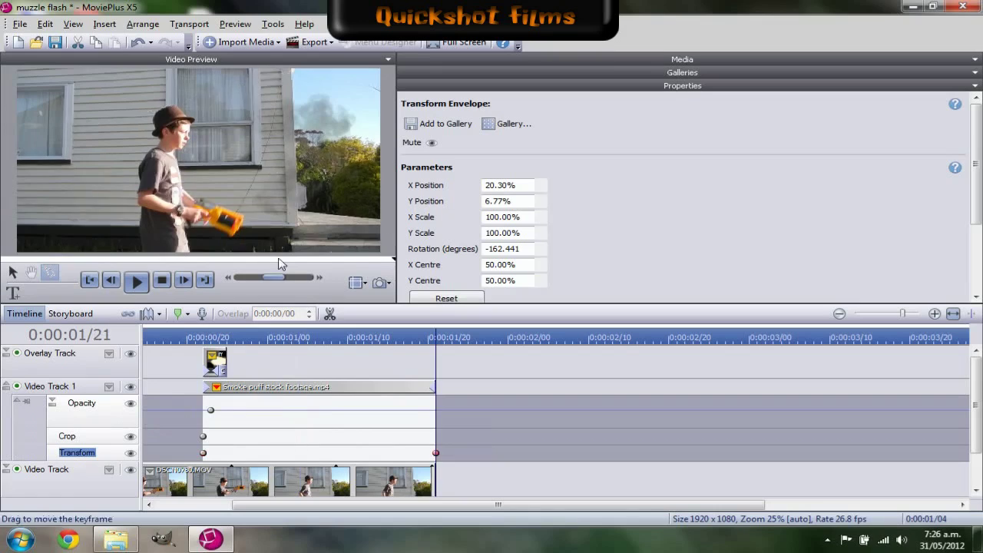
left_click(396, 342)
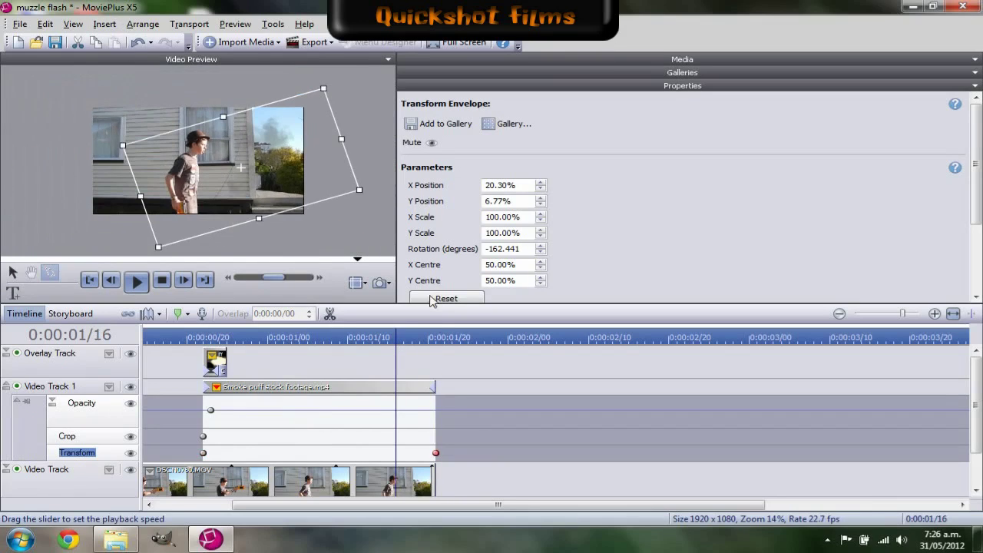
left_click(431, 339)
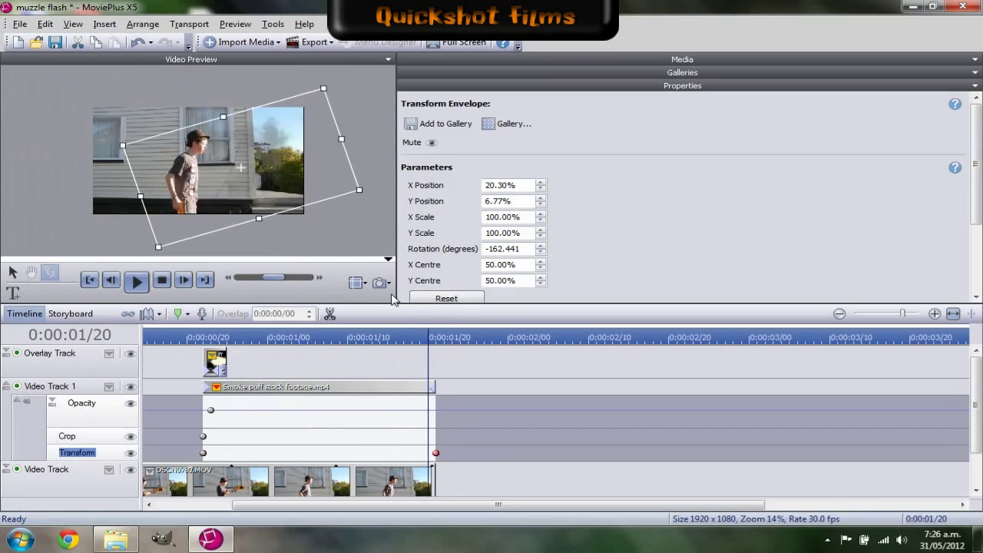
scroll(286, 166, "up", 2)
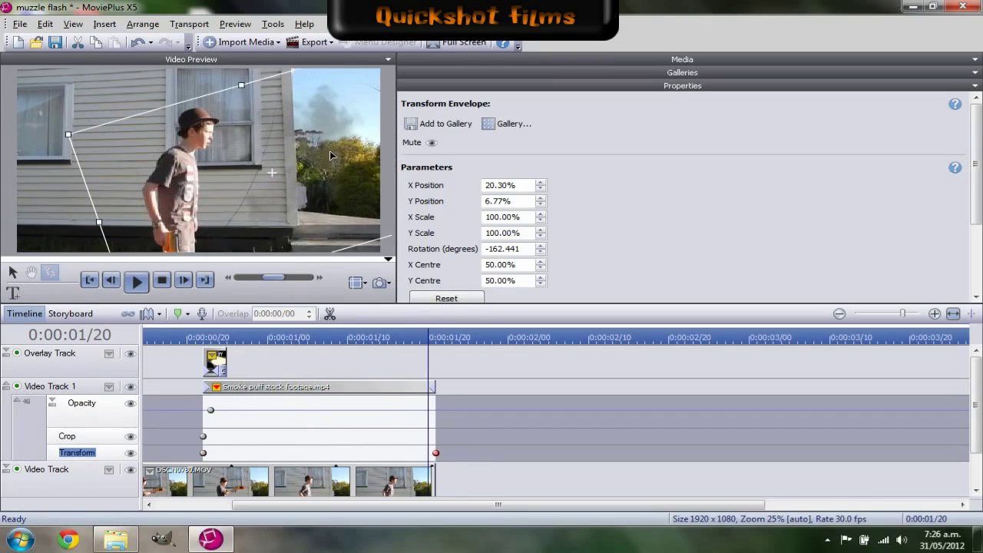
left_click_drag(329, 151, 335, 160)
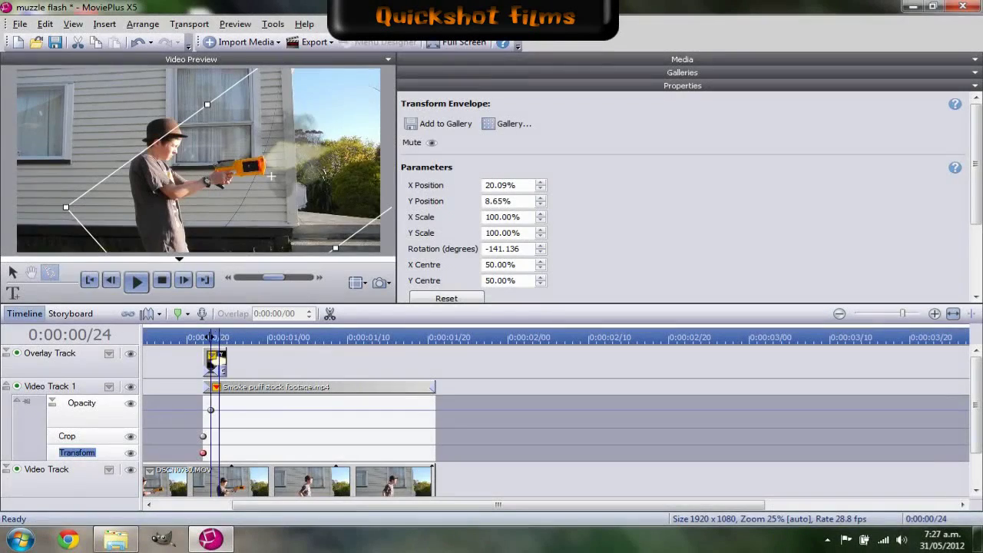
mouse_move(207, 336)
left_mouse_down()
mouse_move(195, 336)
mouse_move(274, 329)
mouse_move(347, 338)
mouse_move(203, 338)
left_mouse_up()
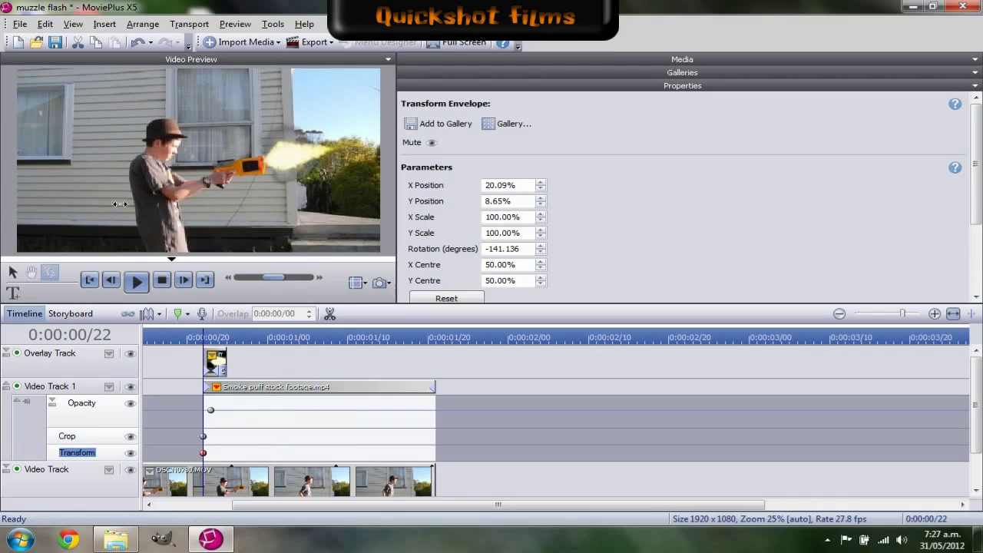
left_click_drag(120, 204, 189, 194)
left_click_drag(340, 208, 305, 207)
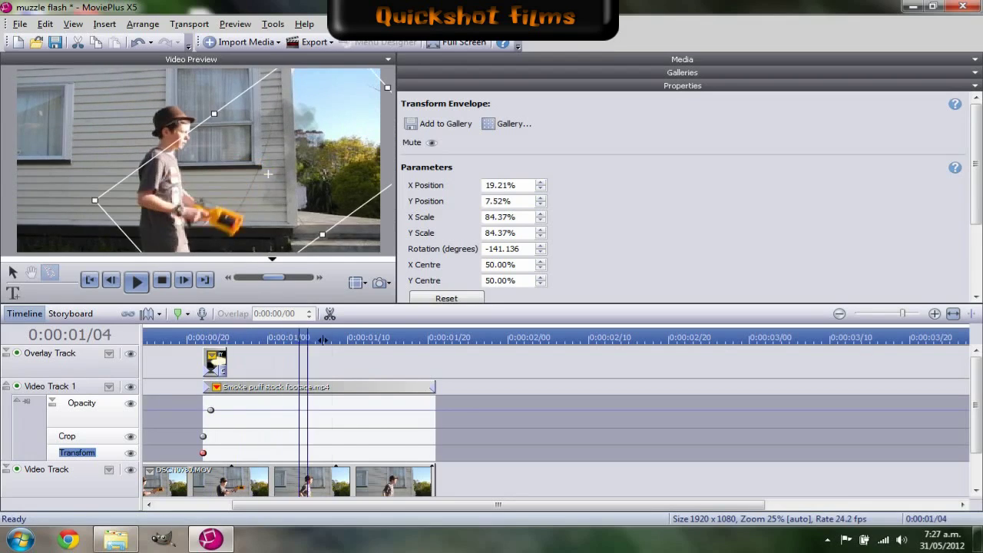
Add a keyframe at 0:00:01/20 moving the puff away to X 33.38%, Y 43.98%.
key("space")
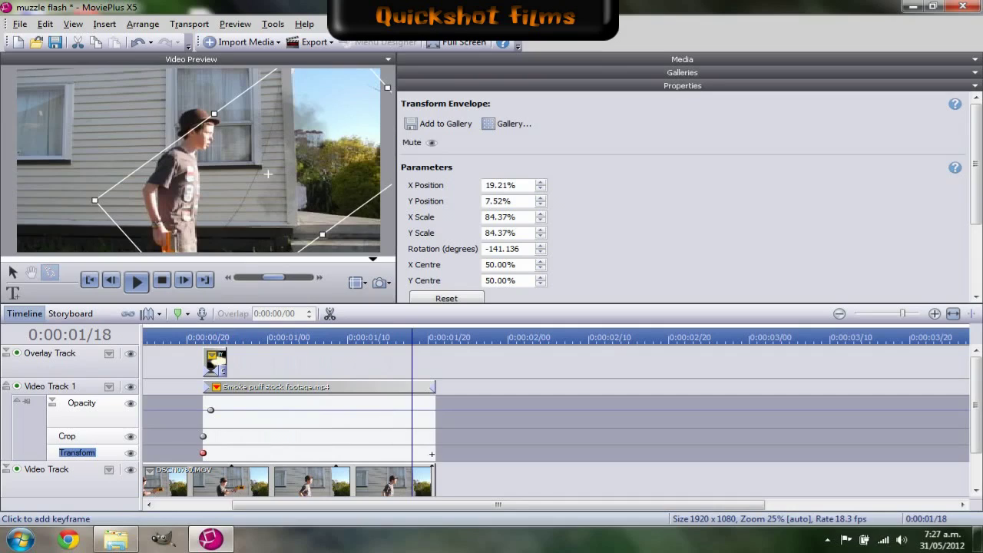
left_click(429, 454)
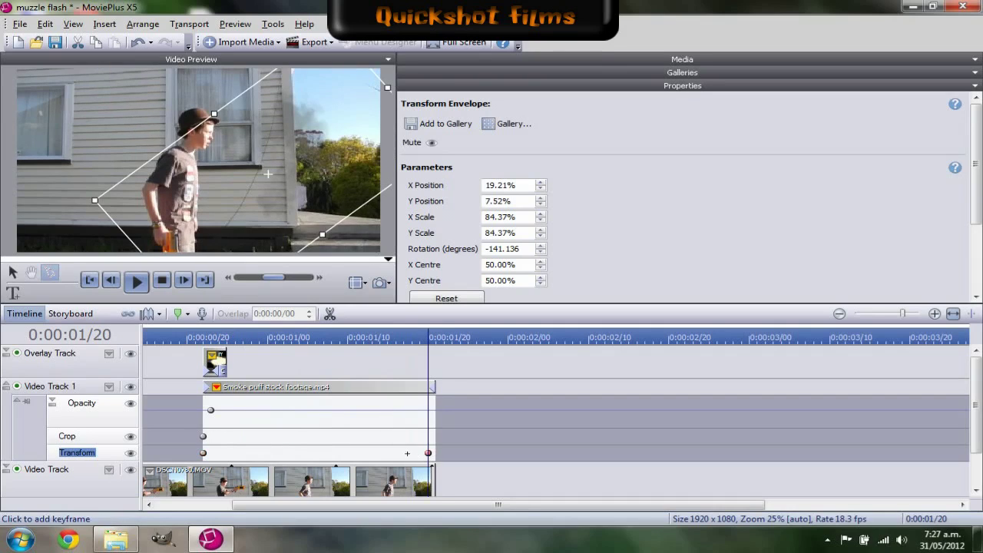
left_click_drag(314, 146, 340, 213)
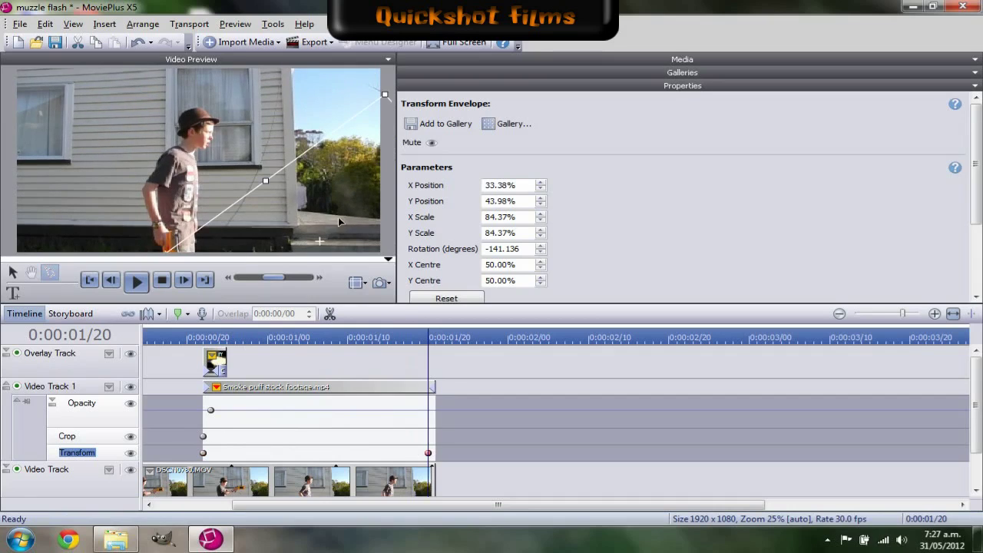
left_click(200, 338)
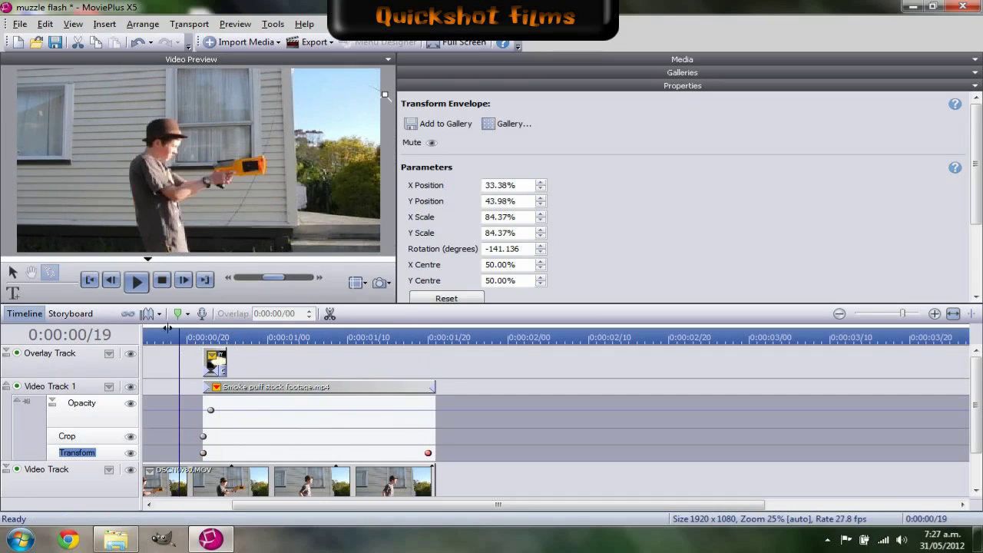
left_click(137, 281)
left_click(139, 282)
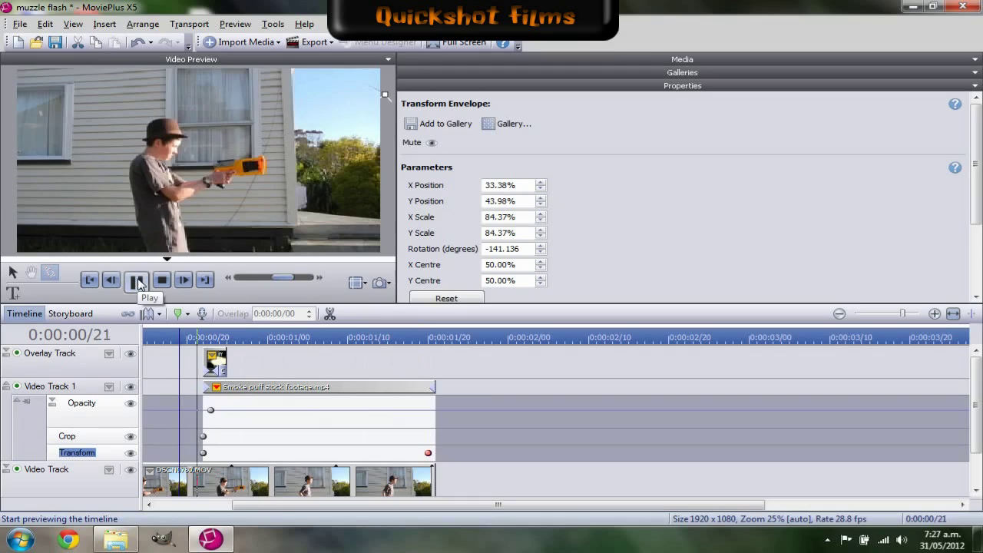
left_click(139, 282)
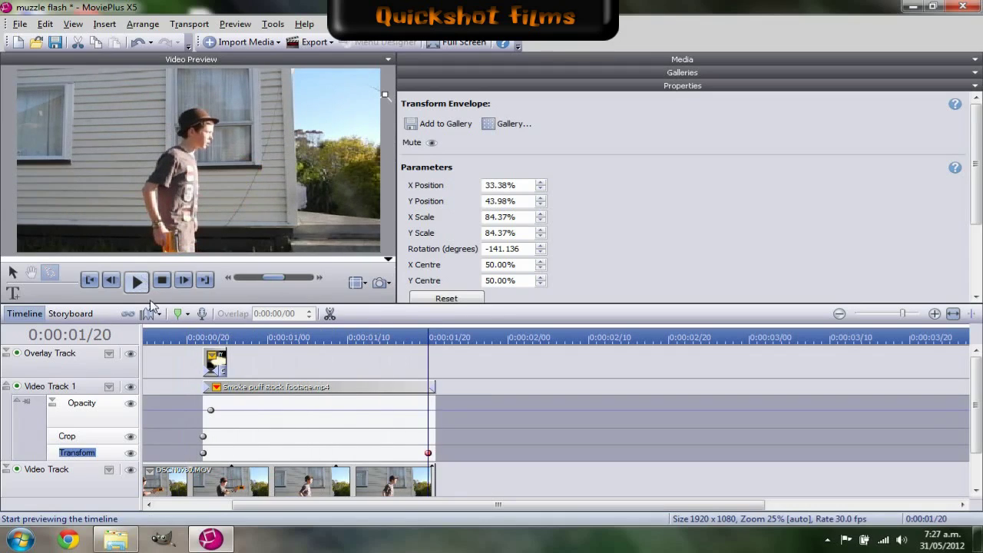
left_click(137, 281)
left_click(137, 281)
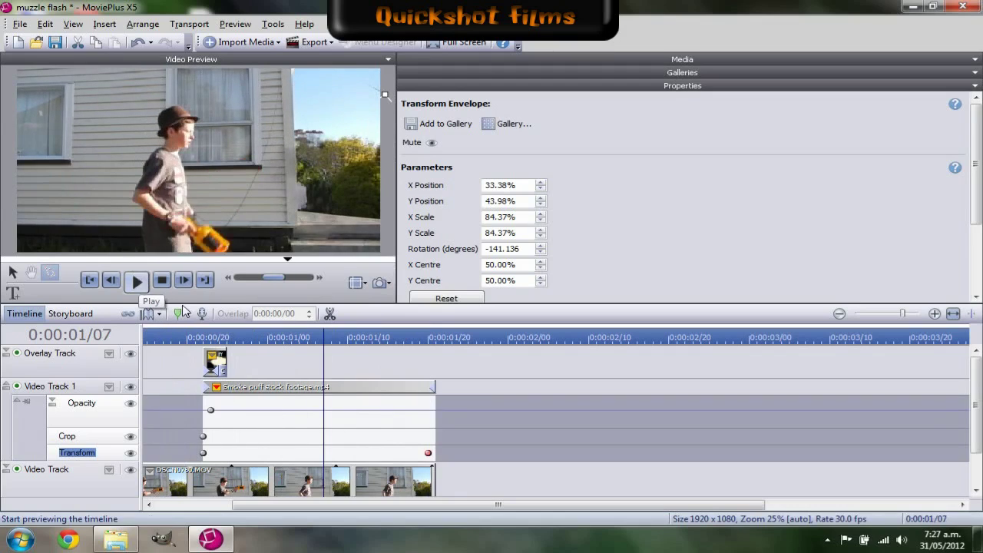
left_click_drag(223, 338, 211, 362)
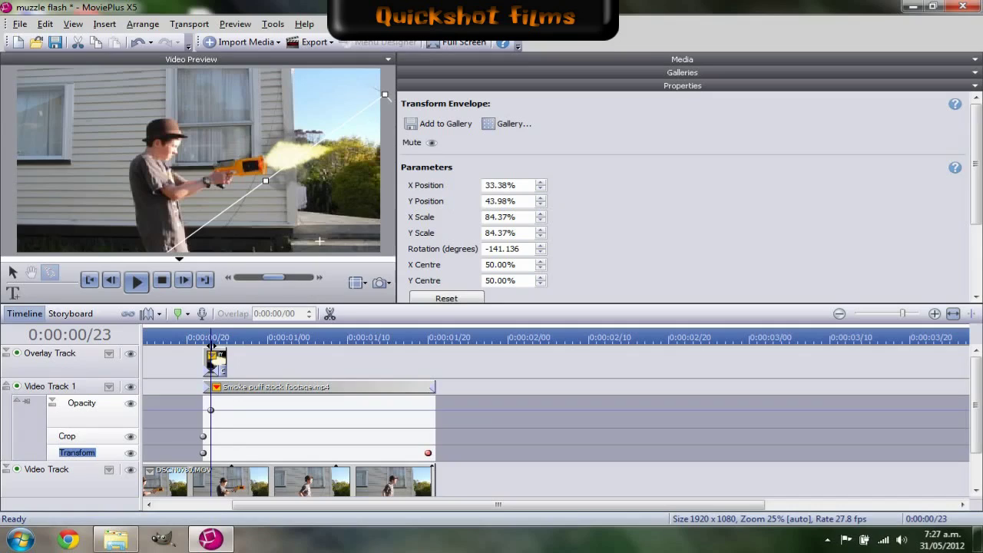
left_click_drag(211, 344, 203, 348)
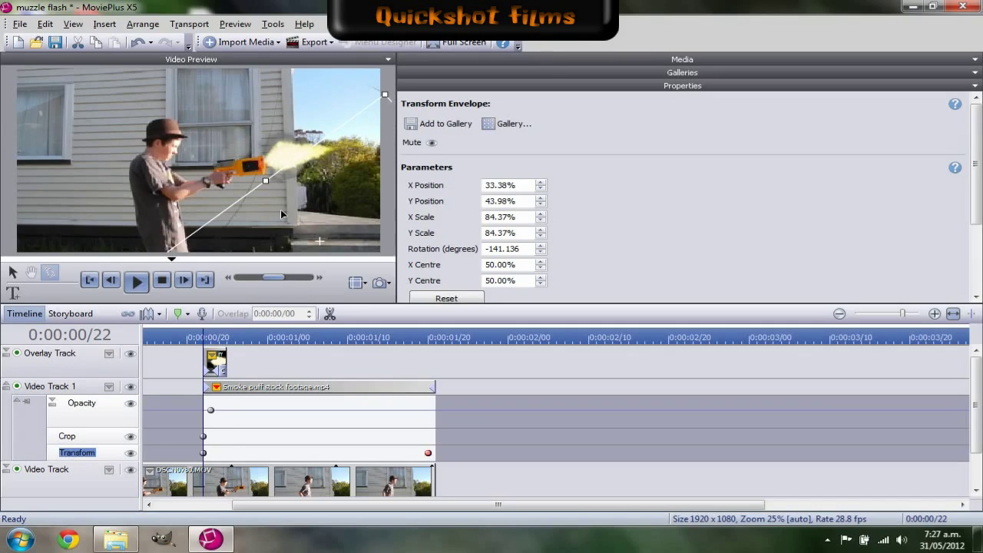
left_click(18, 404)
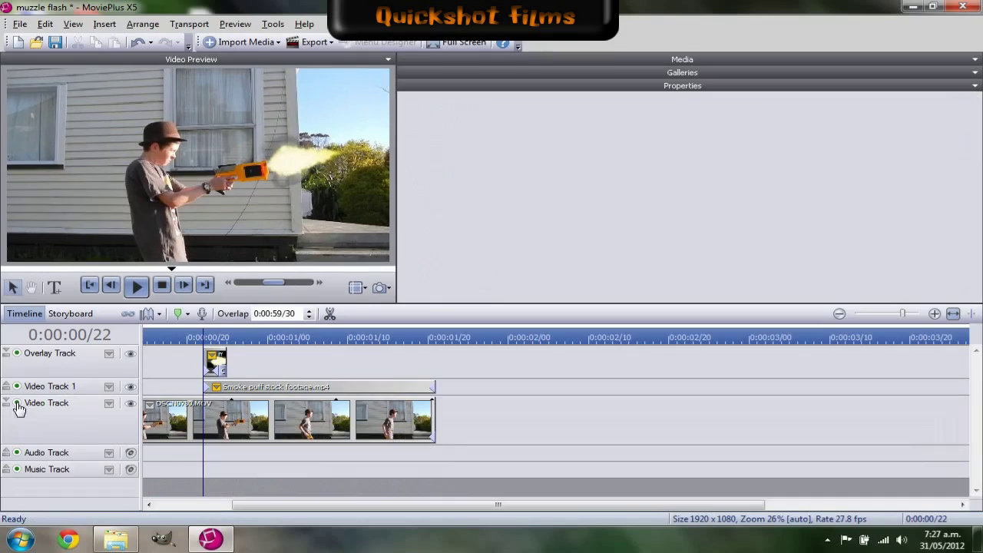
Insert an empty Video Track 2 above the smoke track and shrink it to minimum height.
right_click(77, 392)
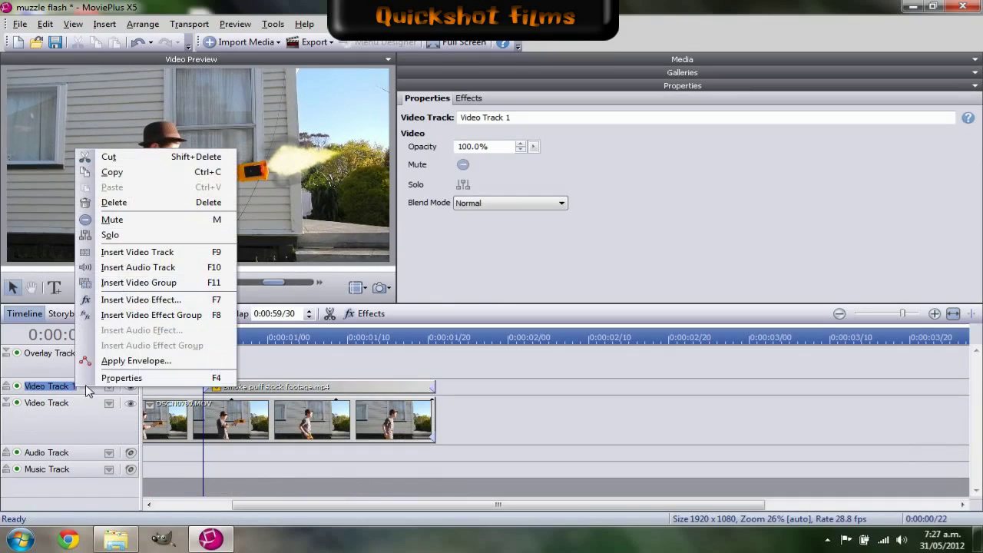
left_click(138, 254)
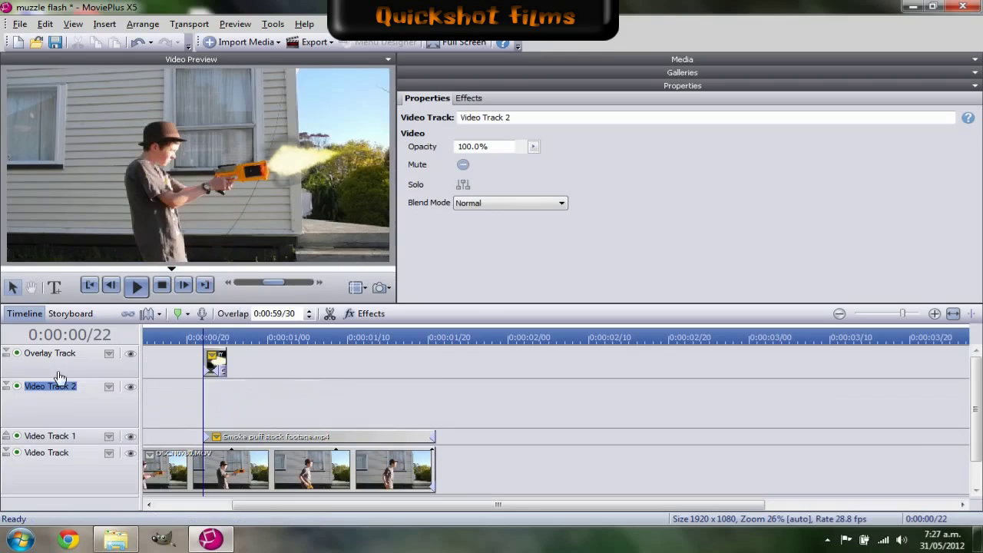
left_click(6, 386)
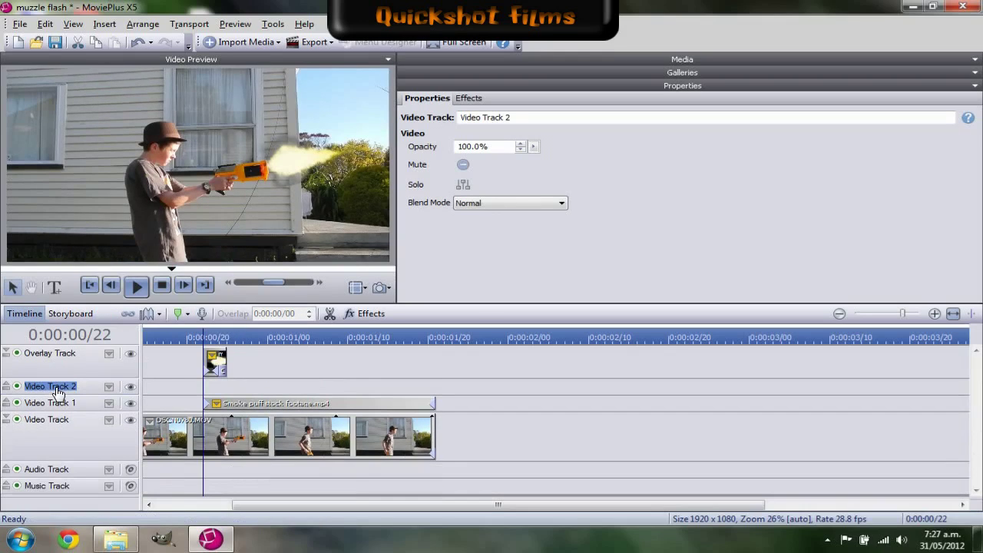
left_click(547, 60)
Place the Samples Quickshapes Circle on Video Track 2 at 0:00:00/22, trimmed to 0:00:00/08.
left_click(453, 72)
left_click(403, 105)
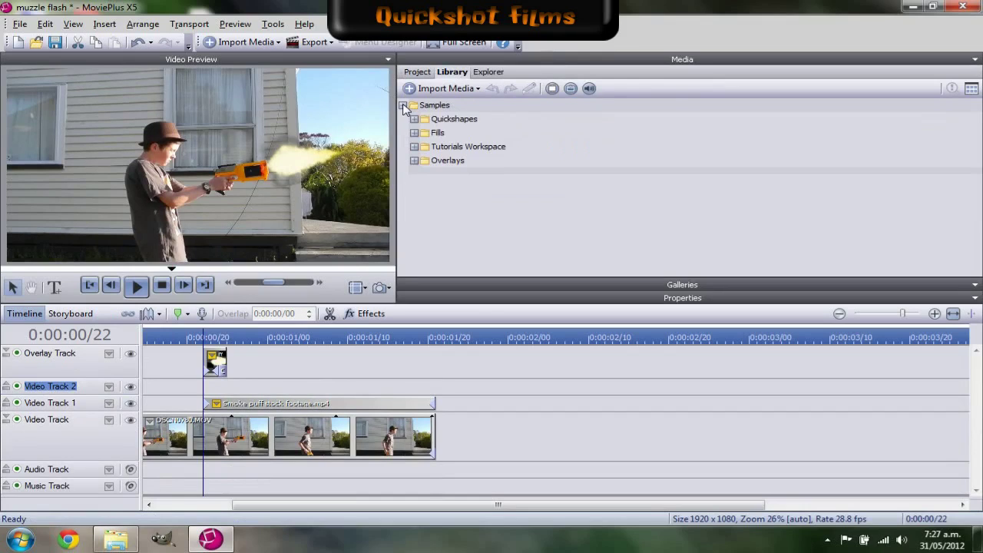
left_click(414, 119)
left_click_drag(537, 156, 205, 384)
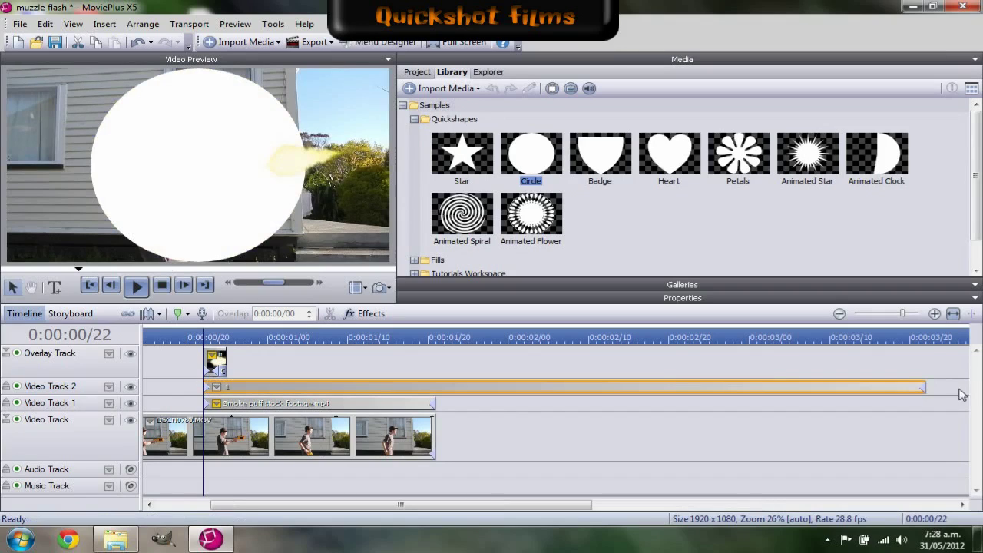
left_click_drag(927, 389, 218, 386)
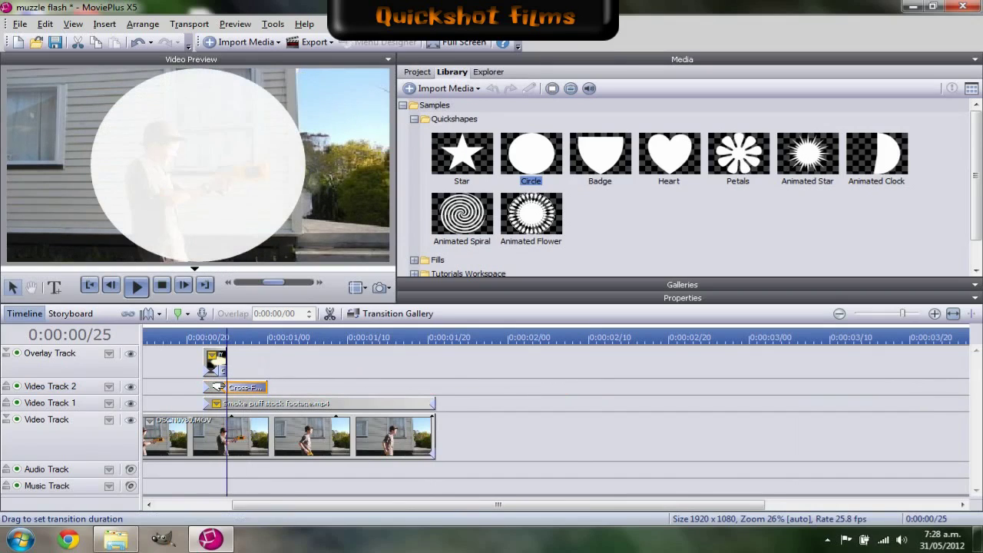
left_click(219, 392)
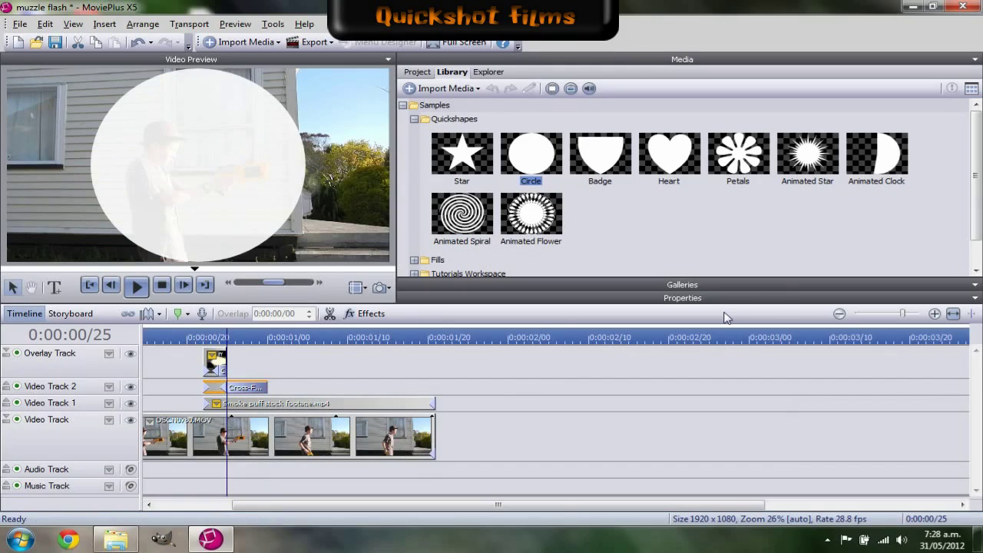
left_click(490, 298)
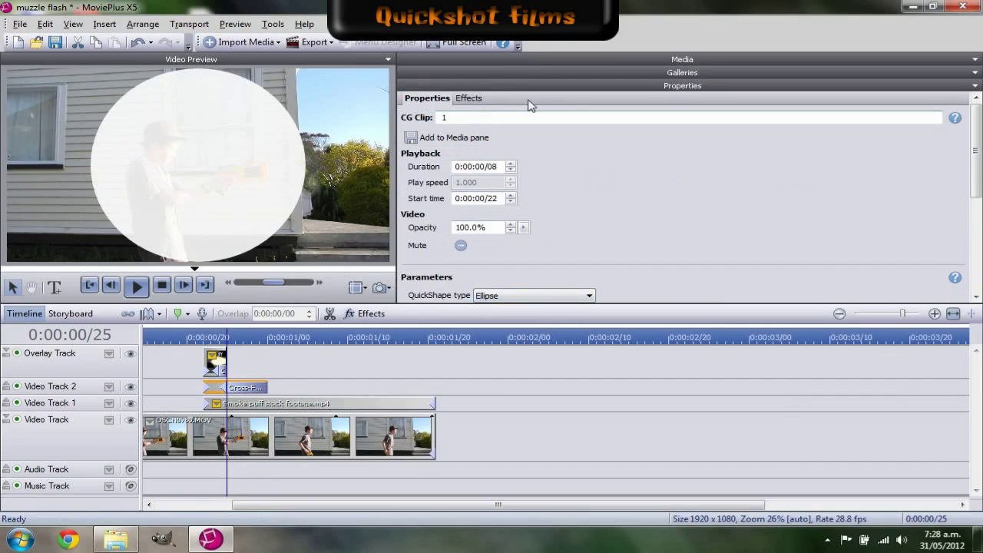
Apply a Gaussian Blur Heavy Blur effect to the circle clip and raise its radius to 100.
left_click(470, 99)
left_click(421, 98)
left_click(458, 98)
left_click(568, 137)
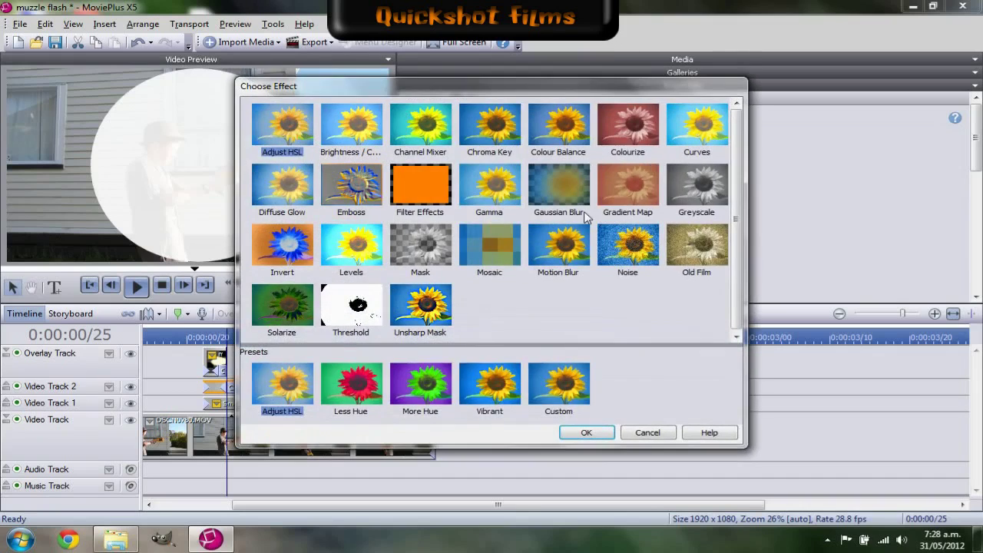
left_click(576, 204)
left_click(355, 384)
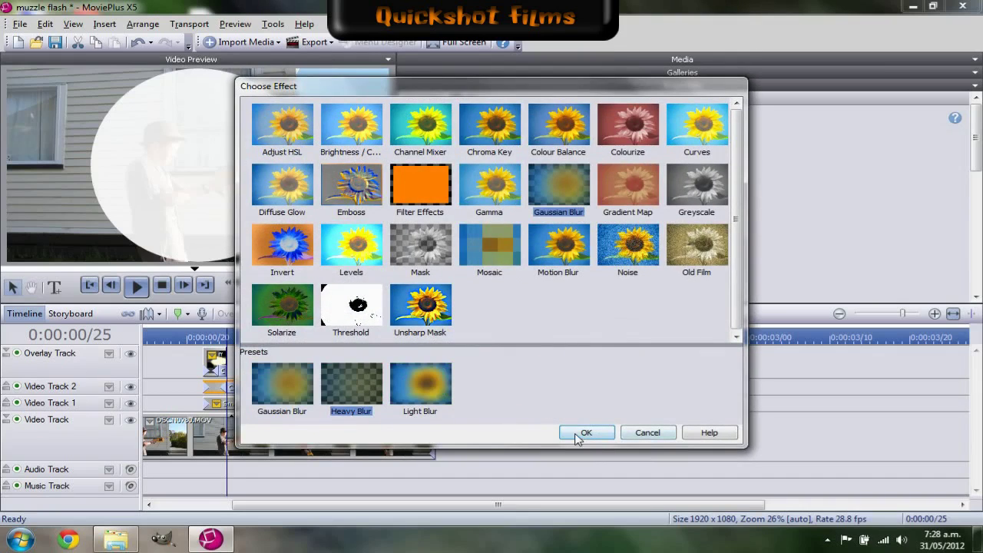
left_click(586, 432)
left_click_drag(544, 222, 710, 247)
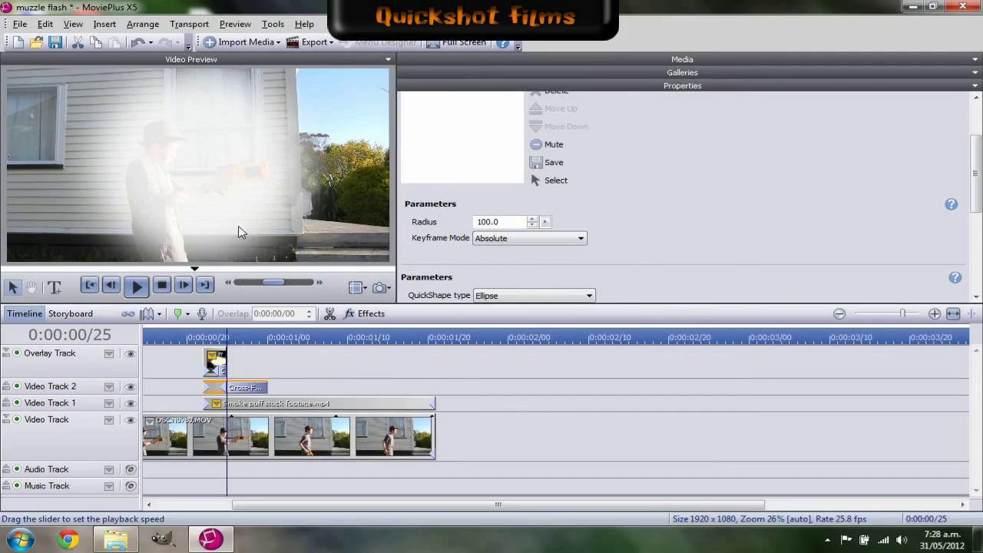
scroll(251, 213, "down", 1)
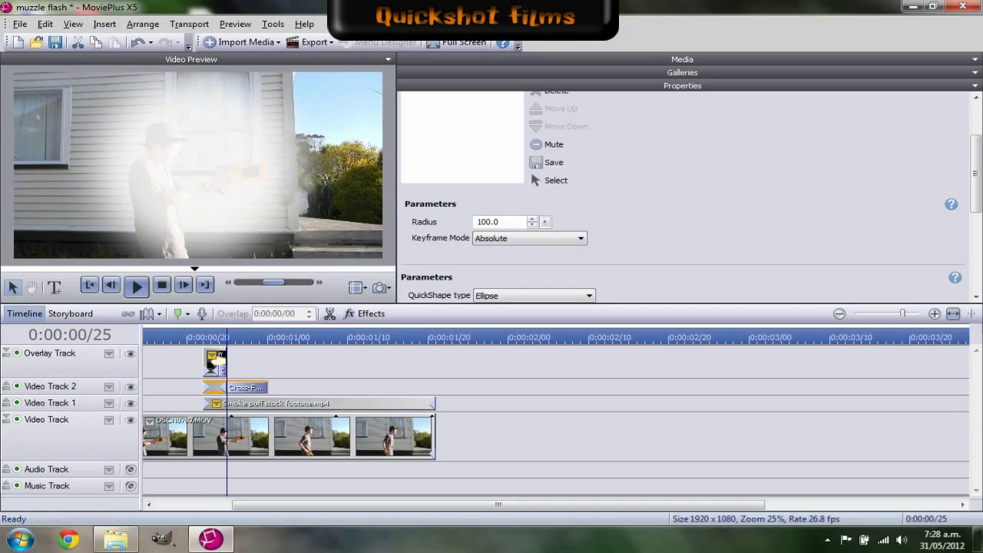
Scale the white glow down to 42.5% and position it over the toy gun's muzzle.
left_click(936, 315)
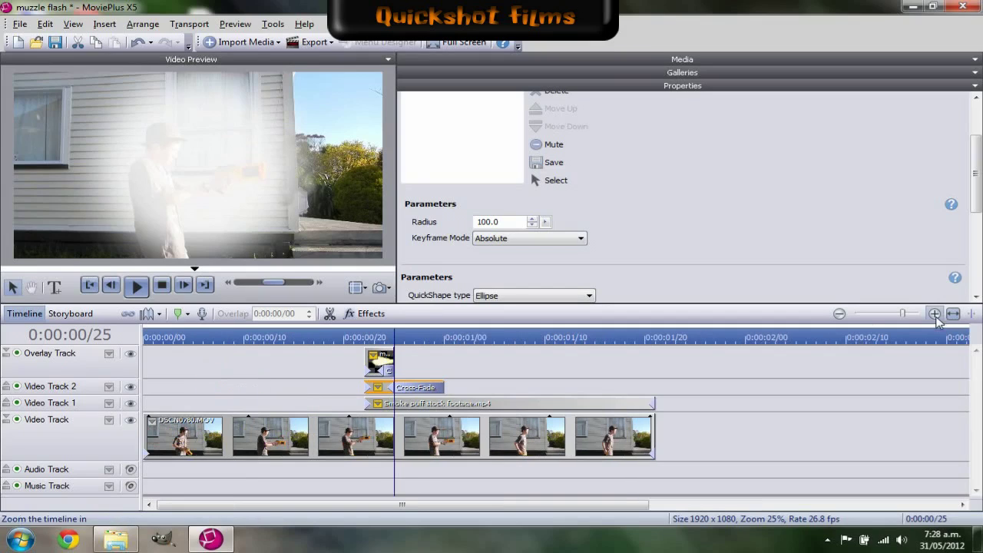
left_click(378, 388)
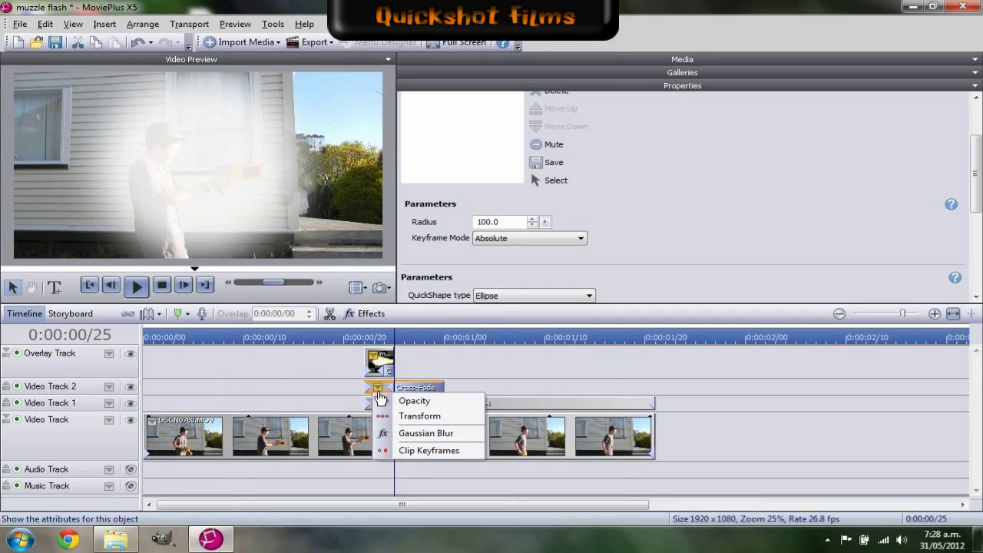
left_click(419, 417)
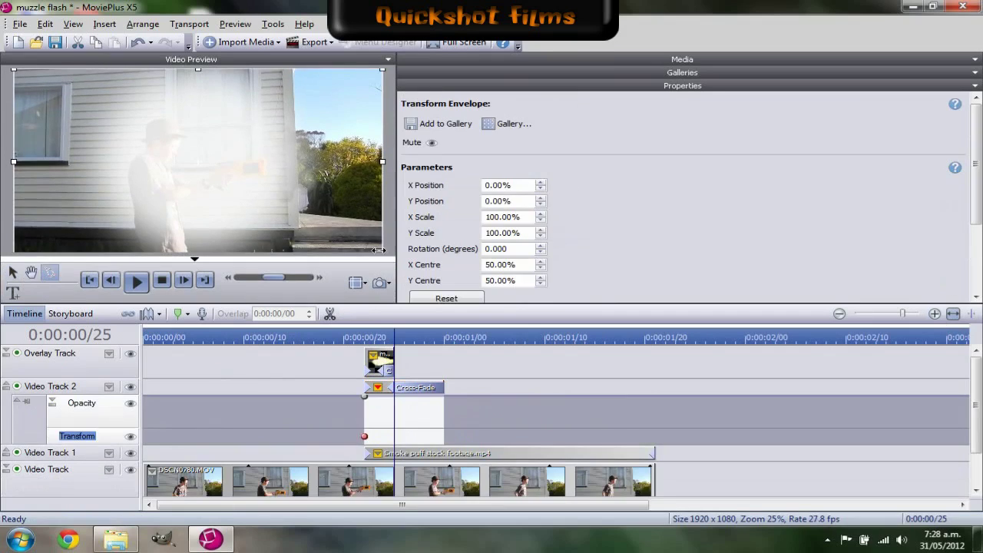
left_click_drag(376, 247, 243, 183)
left_click_drag(179, 166, 312, 209)
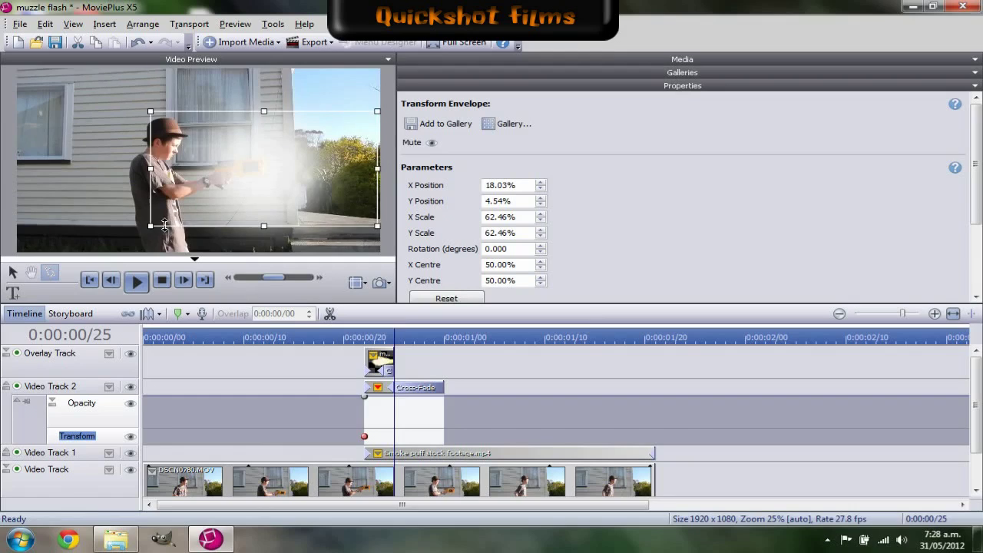
left_click_drag(149, 228, 221, 192)
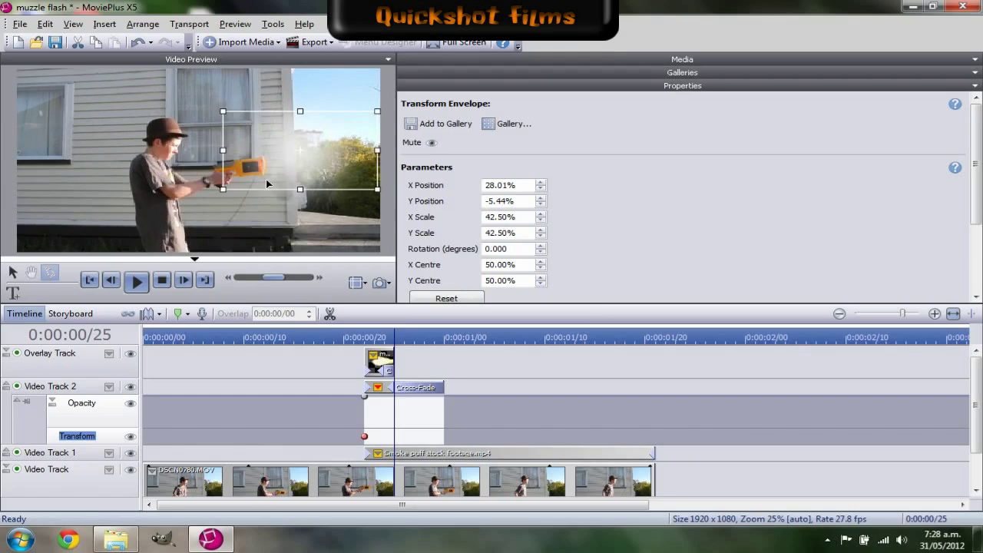
left_click_drag(273, 172, 203, 200)
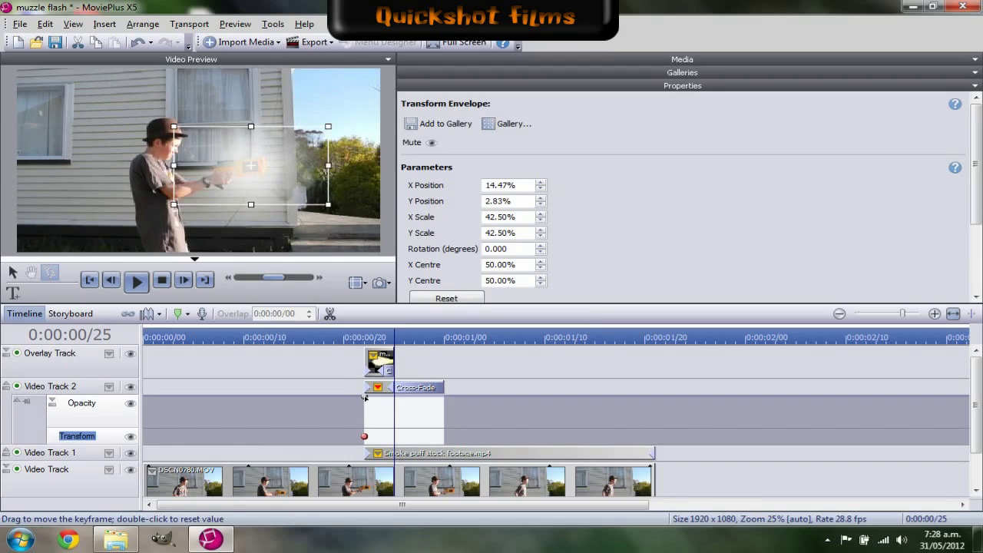
Set the glow's opacity keyframe to 70.5% at 0:00:00/22 and nudge it onto the muzzle.
left_click_drag(364, 398, 364, 410)
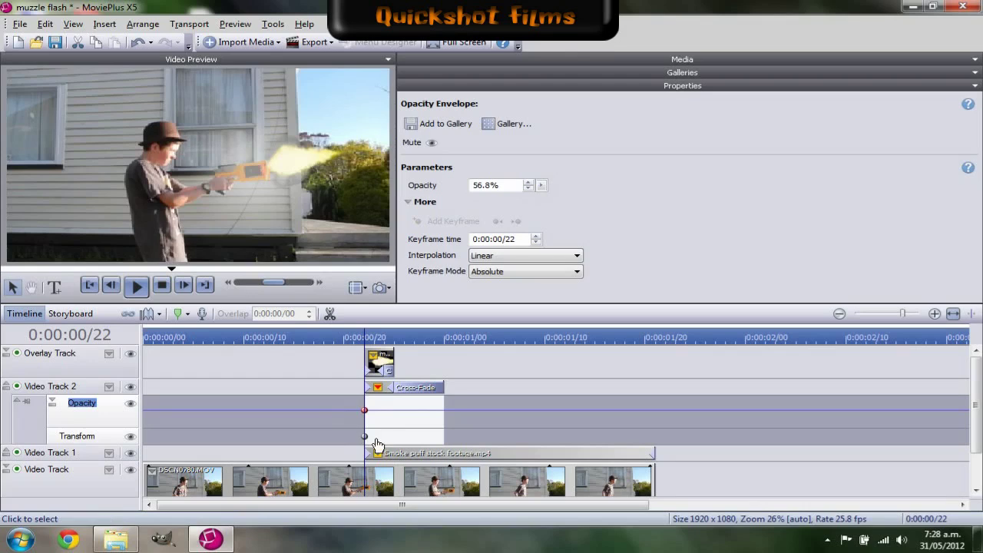
left_click(365, 436)
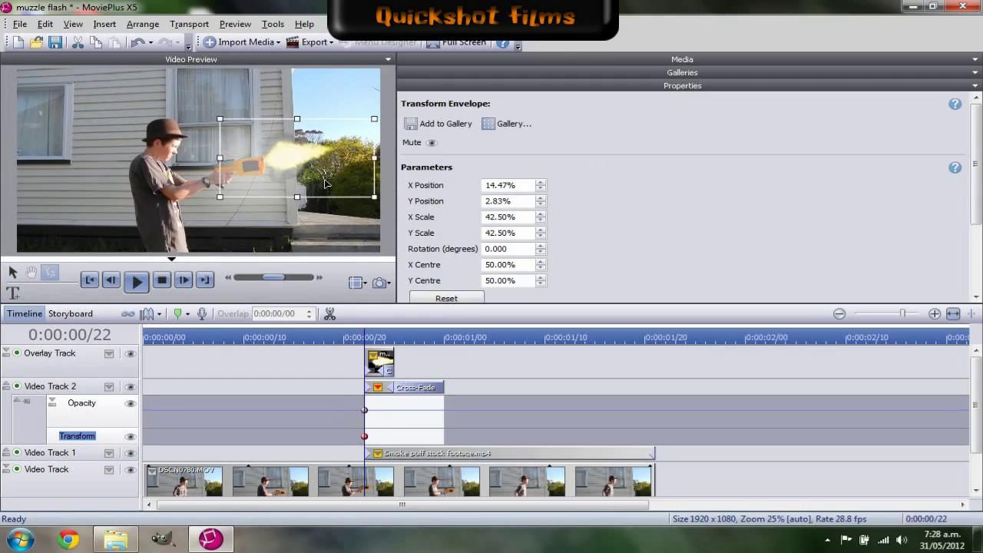
left_click_drag(325, 182, 317, 190)
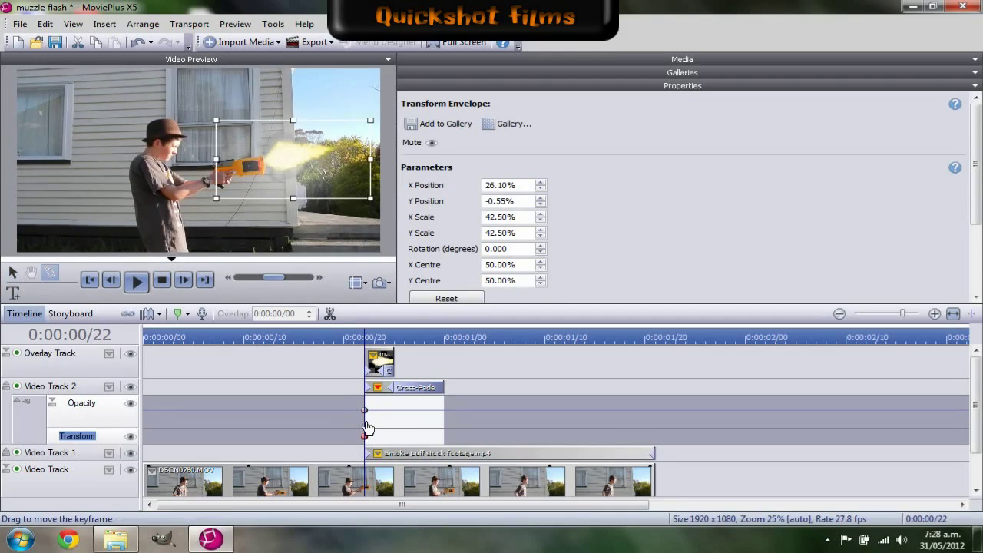
left_click_drag(365, 410, 367, 407)
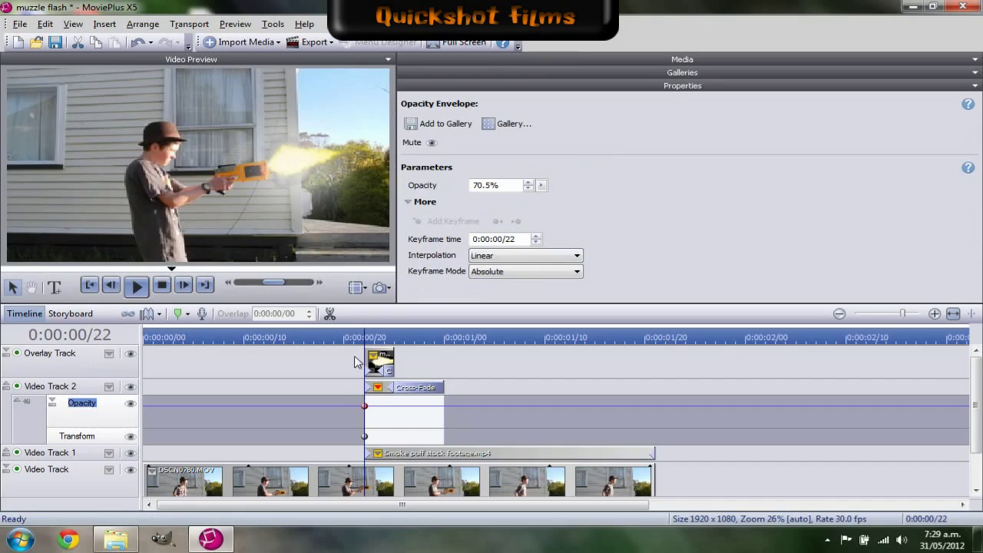
left_click_drag(366, 332, 399, 343)
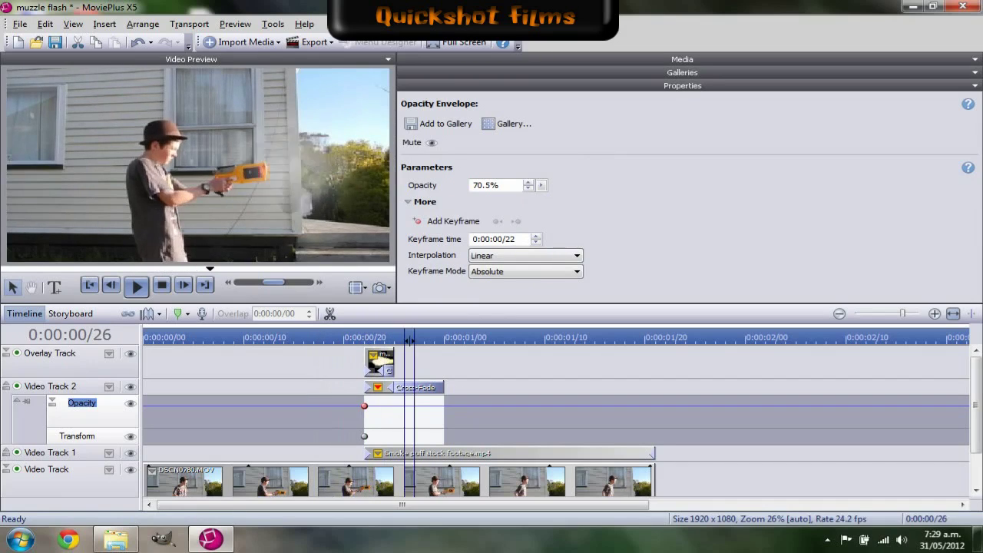
key("Left")
key("Left")
key("Left")
mouse_move(386, 387)
left_mouse_down()
mouse_move(377, 386)
mouse_move(385, 384)
left_mouse_up()
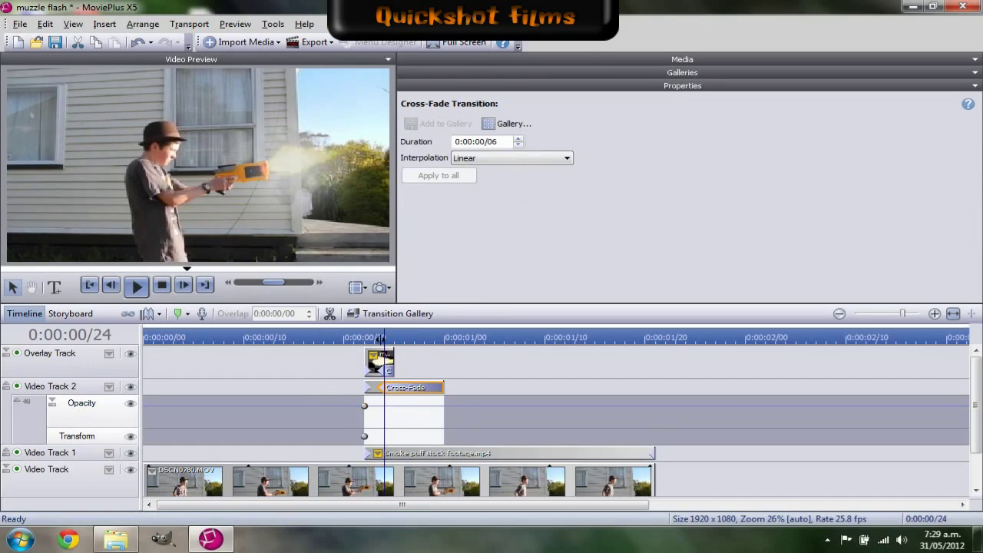
left_click(323, 336)
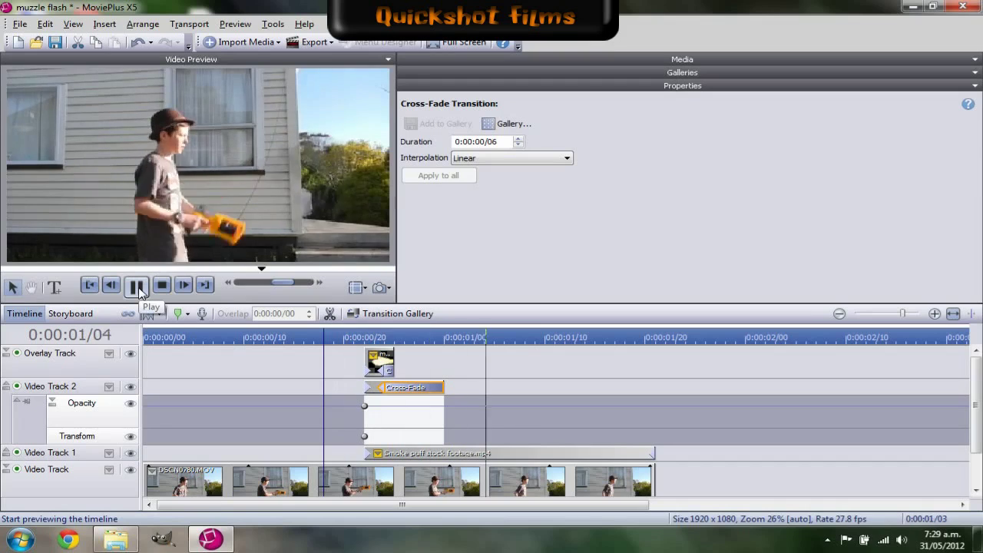
Play the shot from the start to review the glow and smoke.
left_click(138, 286)
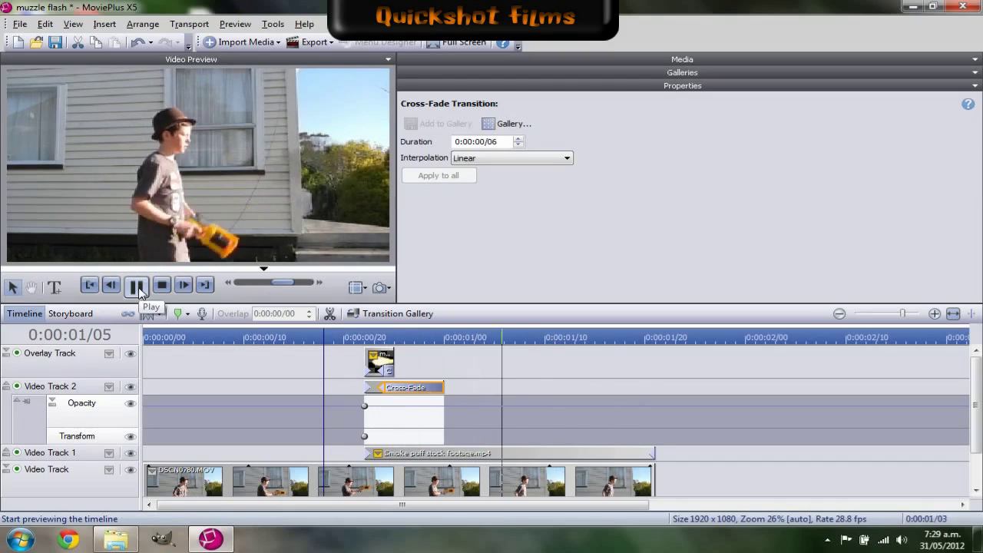
left_click(89, 285)
left_click(132, 286)
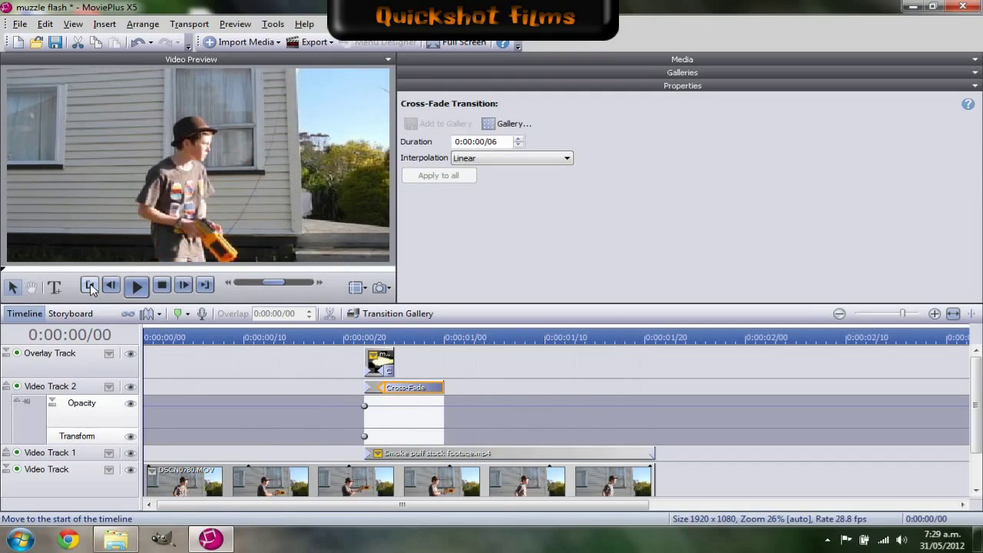
left_click(133, 286)
left_click(135, 286)
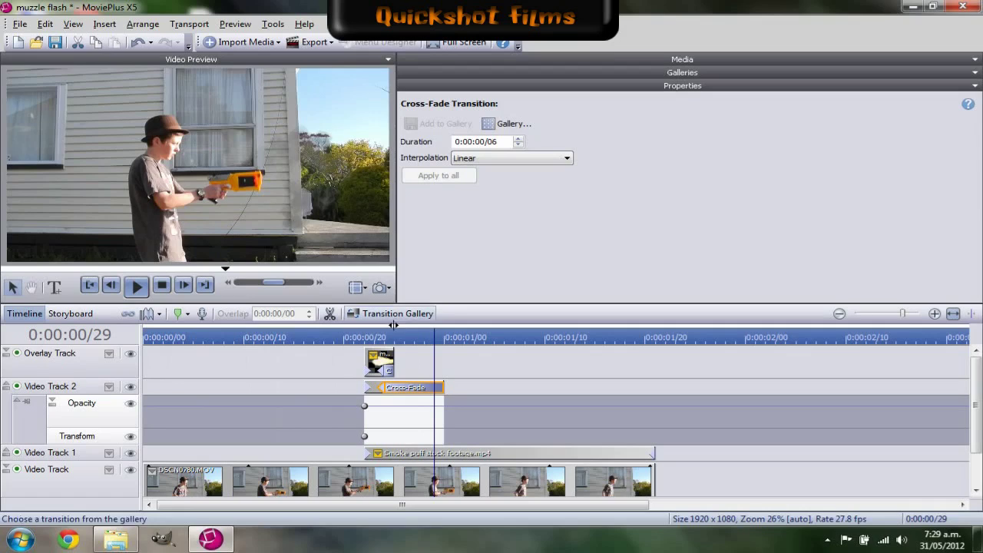
Add a cross-fade to the smoke puff clip's end and lengthen it to 0:00:00/26.
left_click_drag(394, 325, 406, 349)
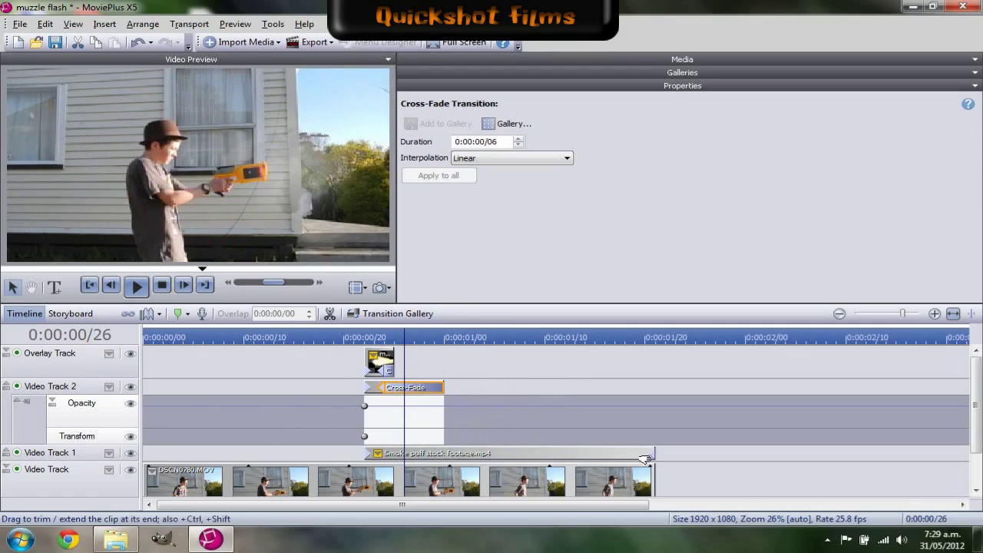
left_click_drag(646, 454, 430, 444)
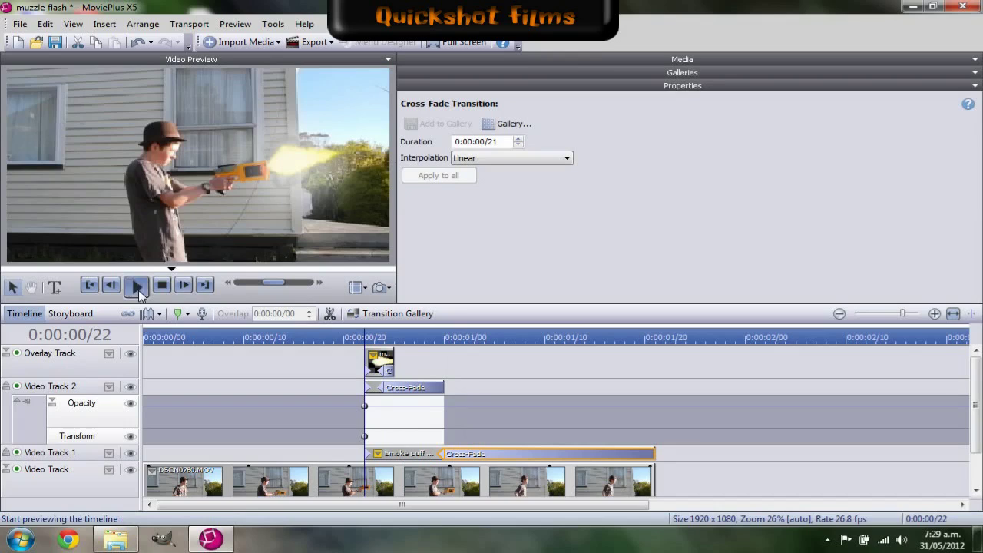
left_click(137, 286)
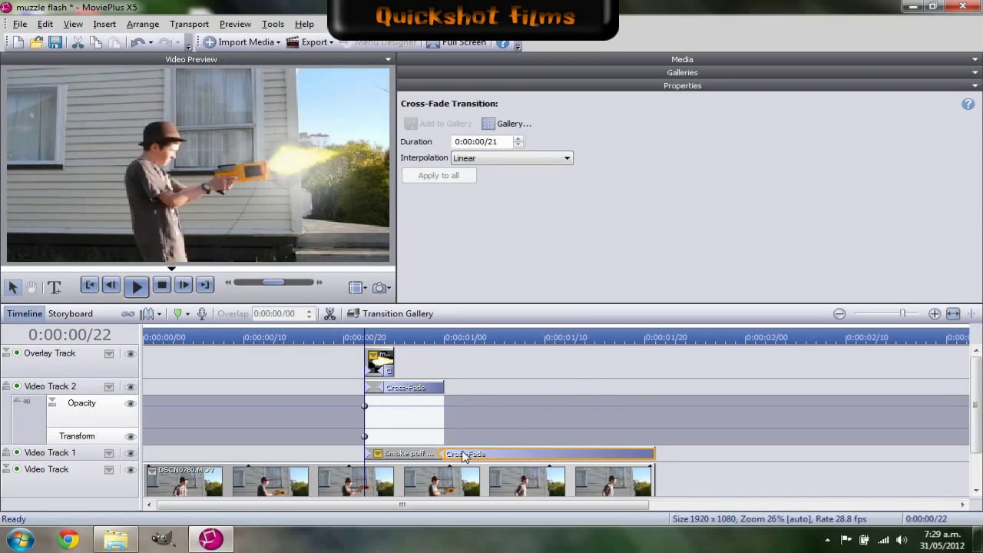
left_click_drag(438, 453, 395, 454)
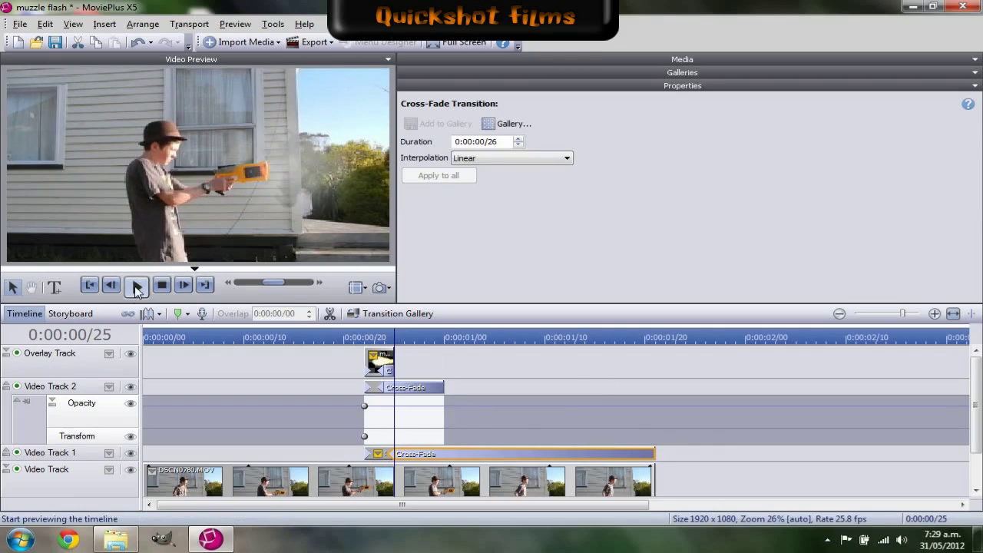
Replay the shot from near the start to check the smoke fade.
left_click(343, 336)
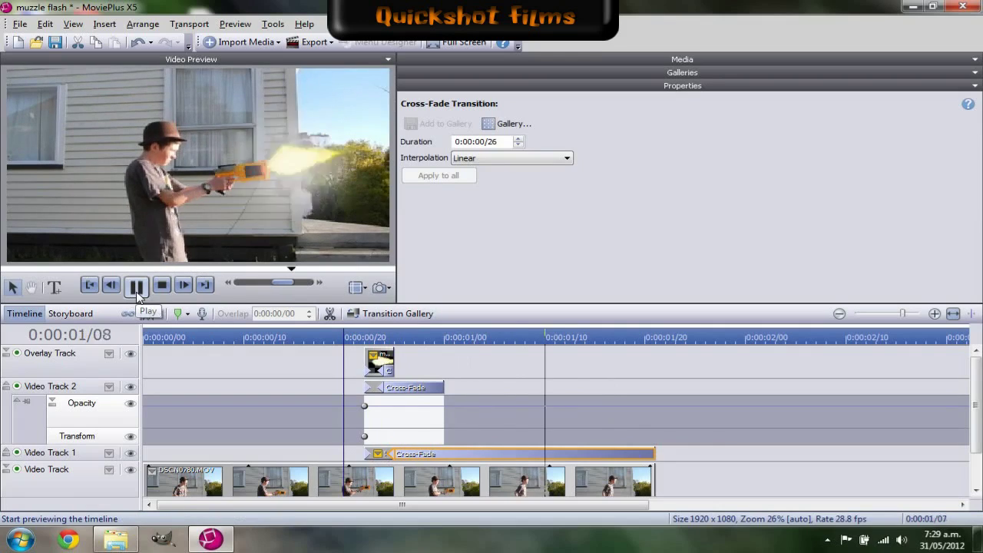
left_click(154, 336)
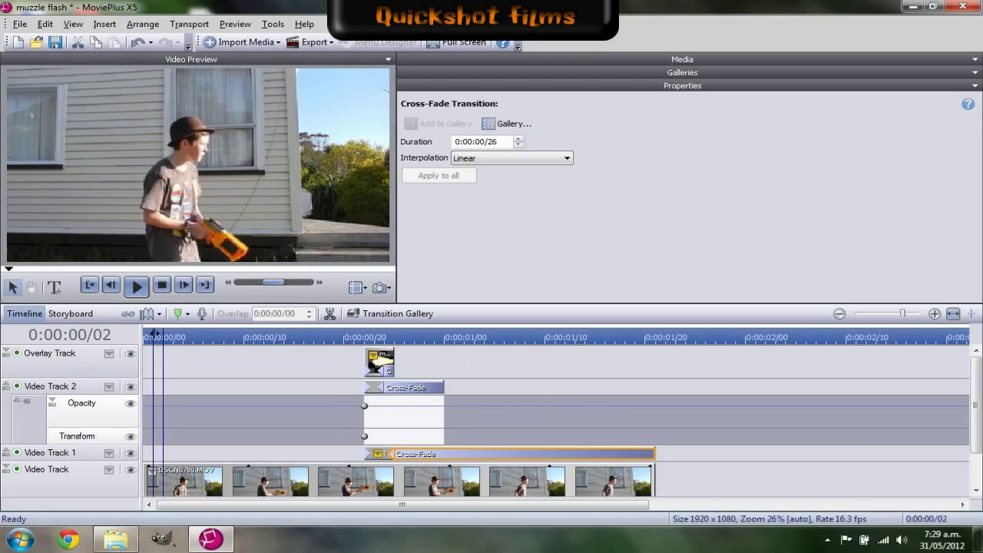
left_click(138, 288)
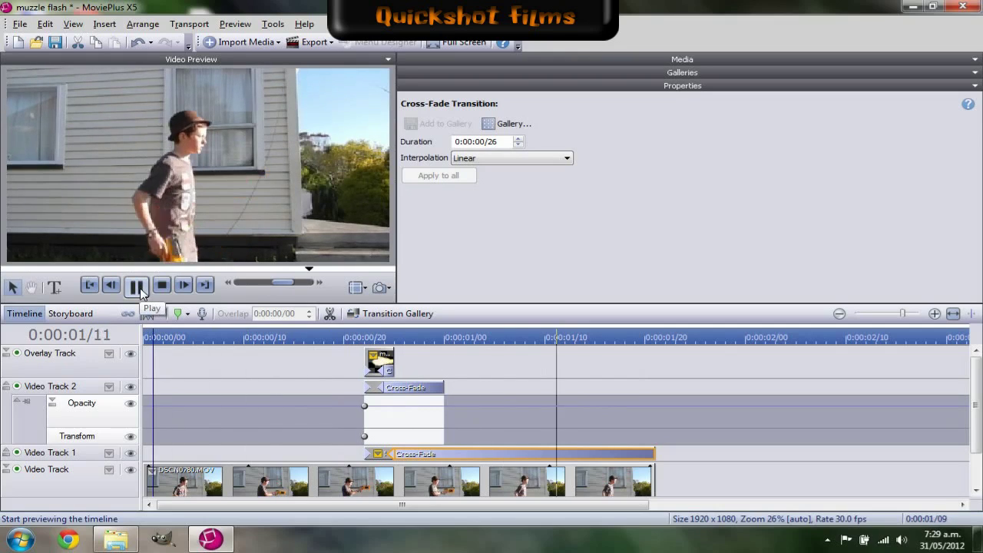
left_click(140, 289)
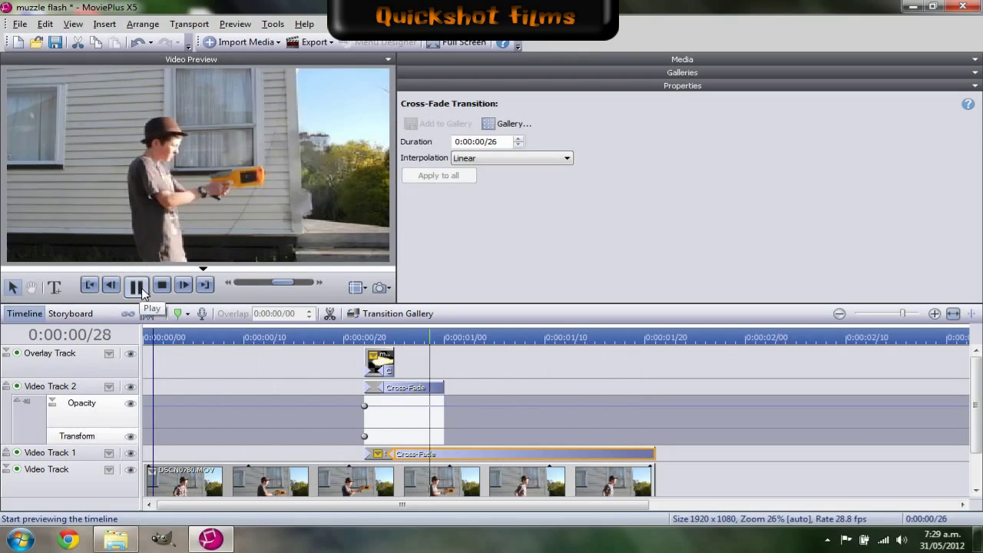
key("space")
Collapse Video Track 2's envelope rows and scrub through the glow and smoke around the shot.
left_click(389, 342)
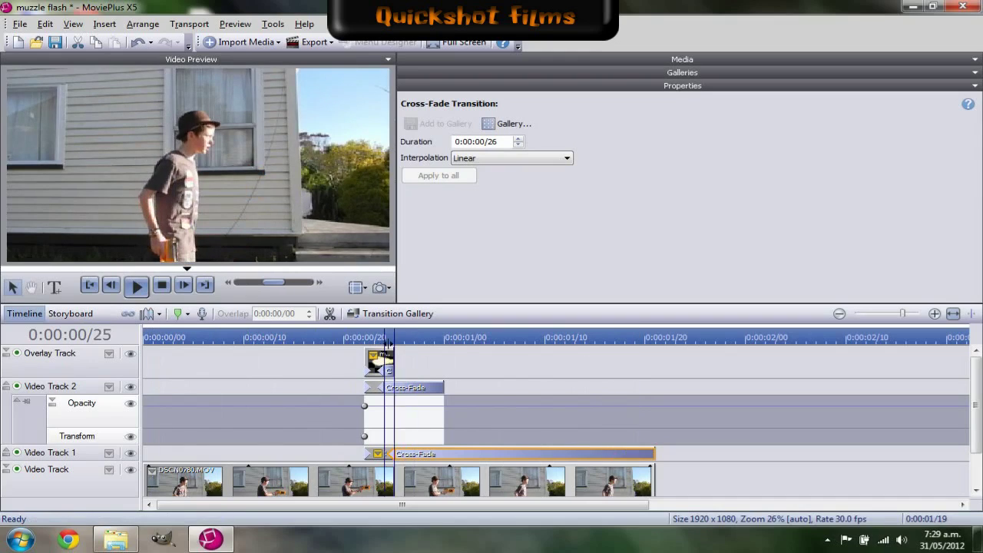
left_click_drag(389, 345, 391, 390)
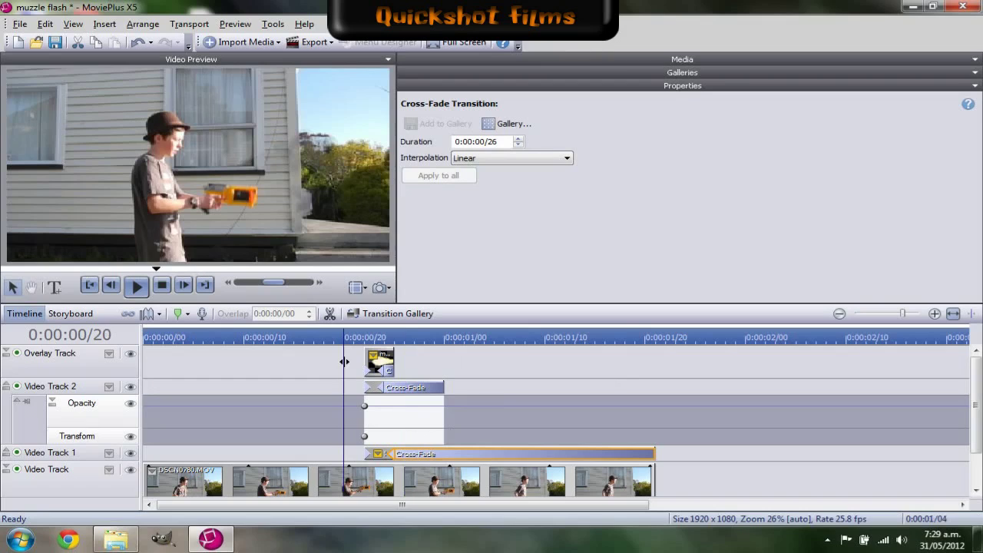
left_click_drag(344, 361, 454, 423)
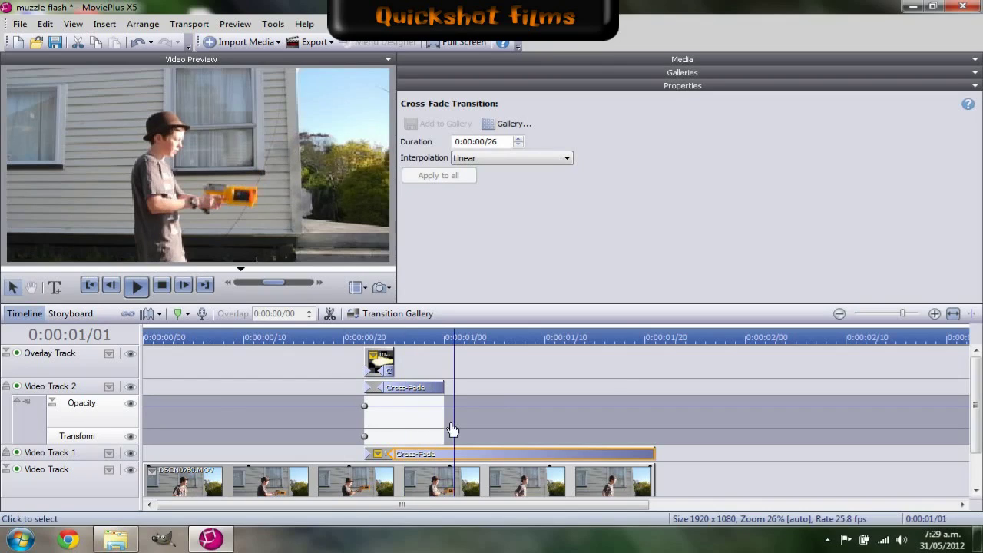
left_click(17, 403)
left_click_drag(415, 355, 509, 388)
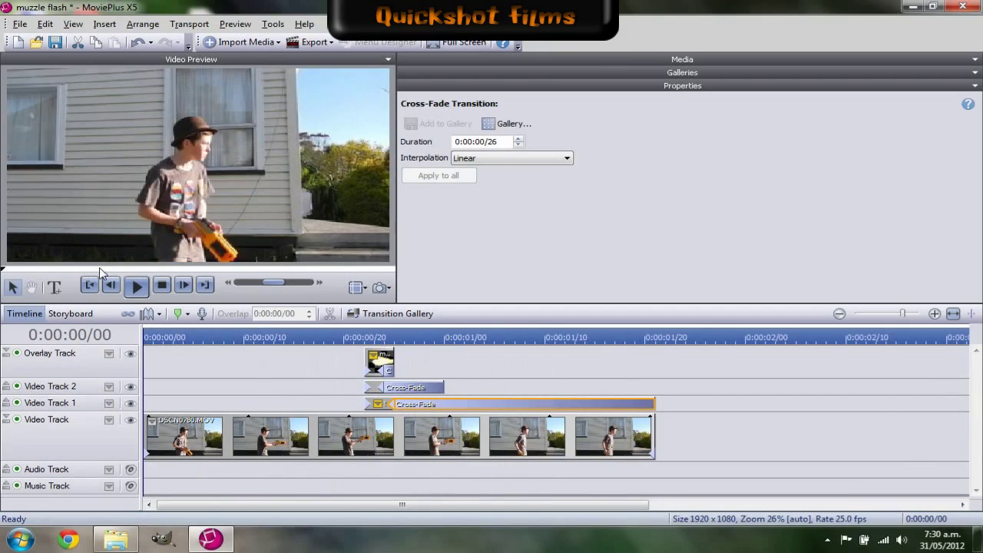
scroll(377, 354, "up", 1)
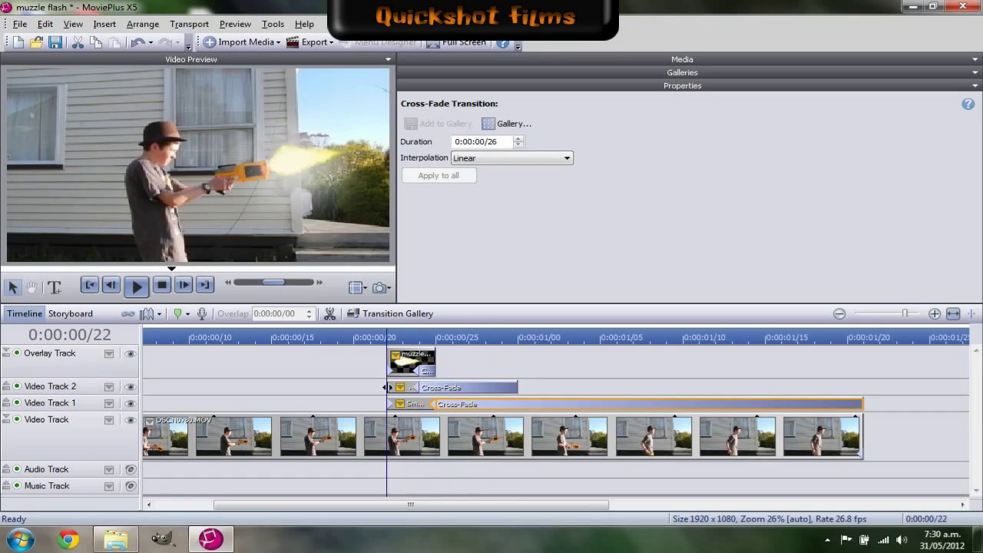
left_click_drag(503, 391, 519, 391)
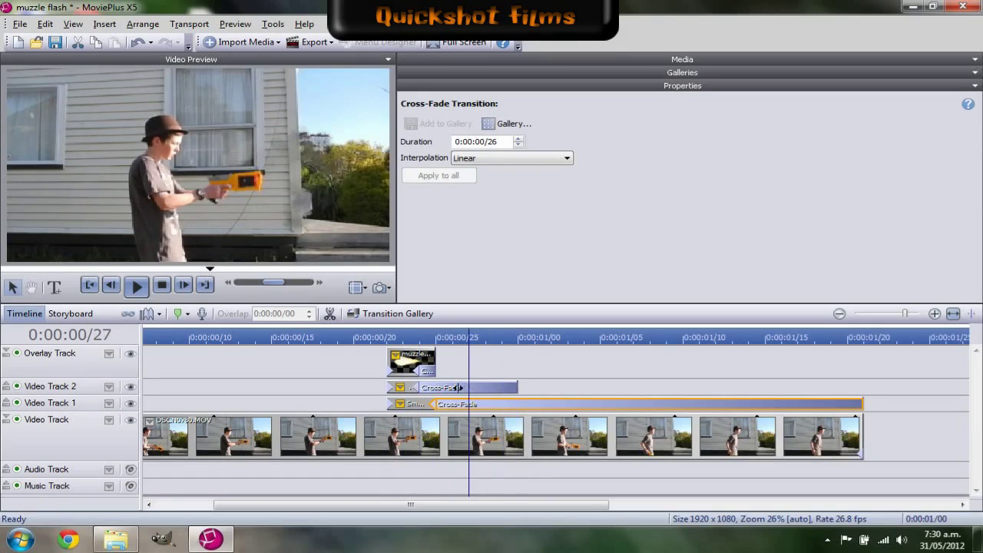
left_click_drag(459, 387, 399, 387)
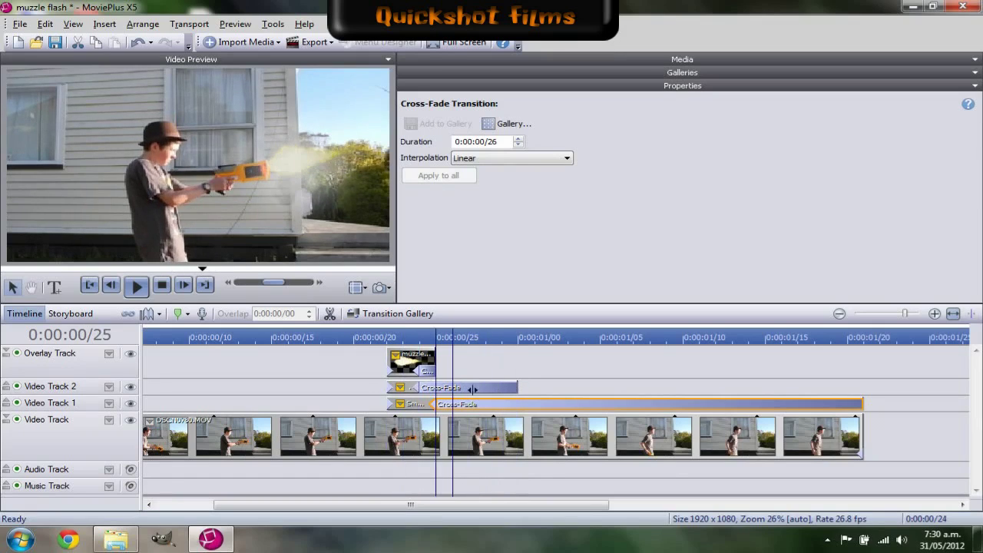
left_click_drag(473, 389, 509, 391)
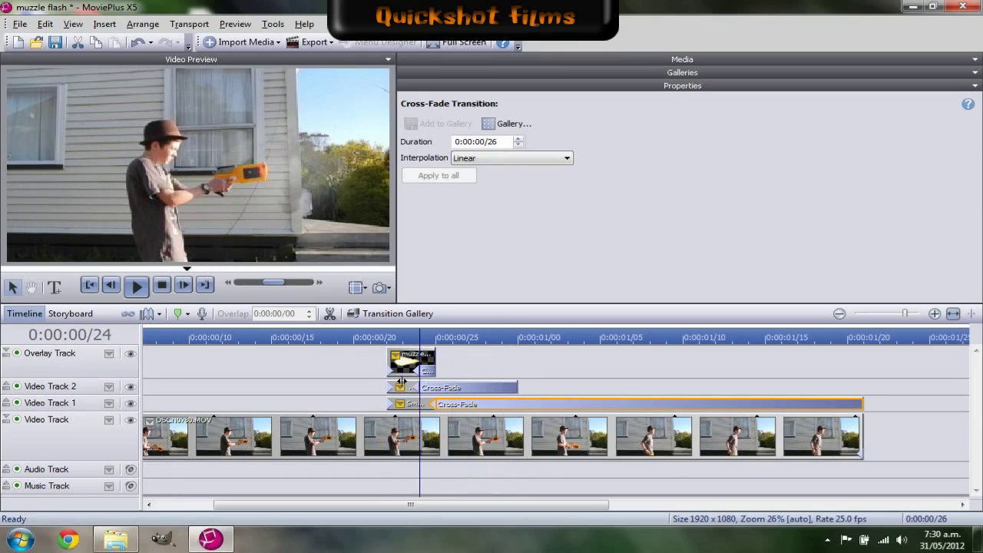
Shorten the smoke puff's cross-fade to 0:00:00/17 and scrub through the shot to review.
left_click_drag(401, 382, 499, 388)
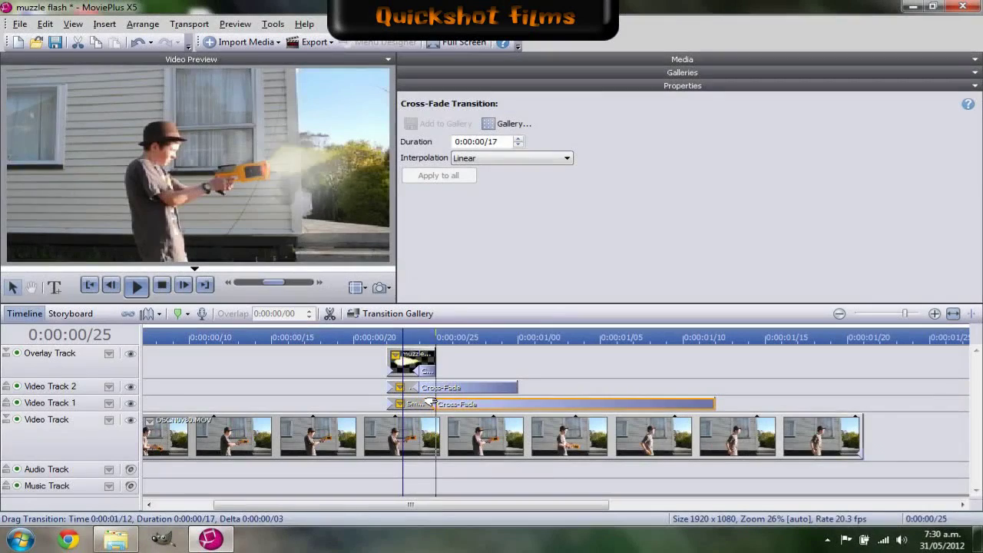
left_click_drag(433, 402, 434, 403)
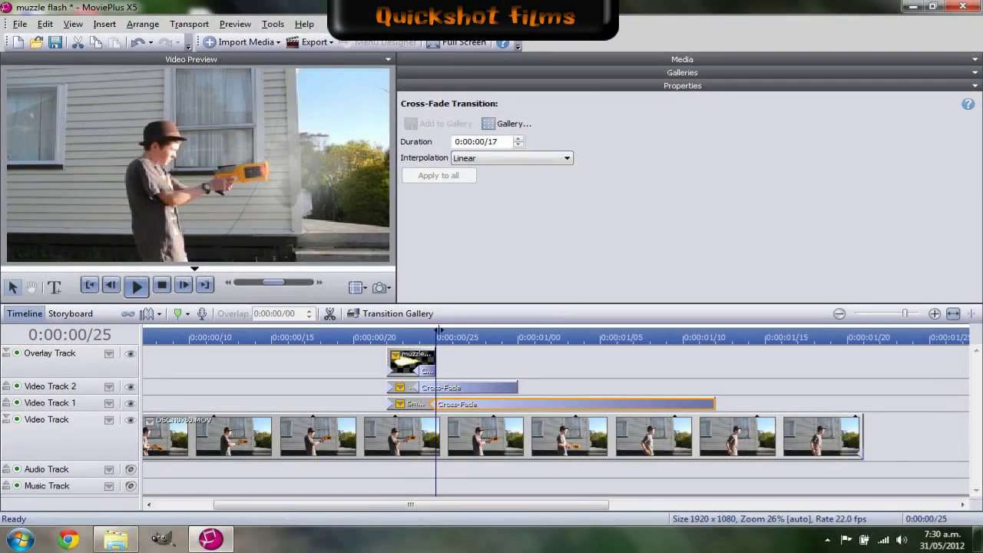
left_click_drag(377, 338, 321, 337)
left_click_drag(478, 338, 665, 332)
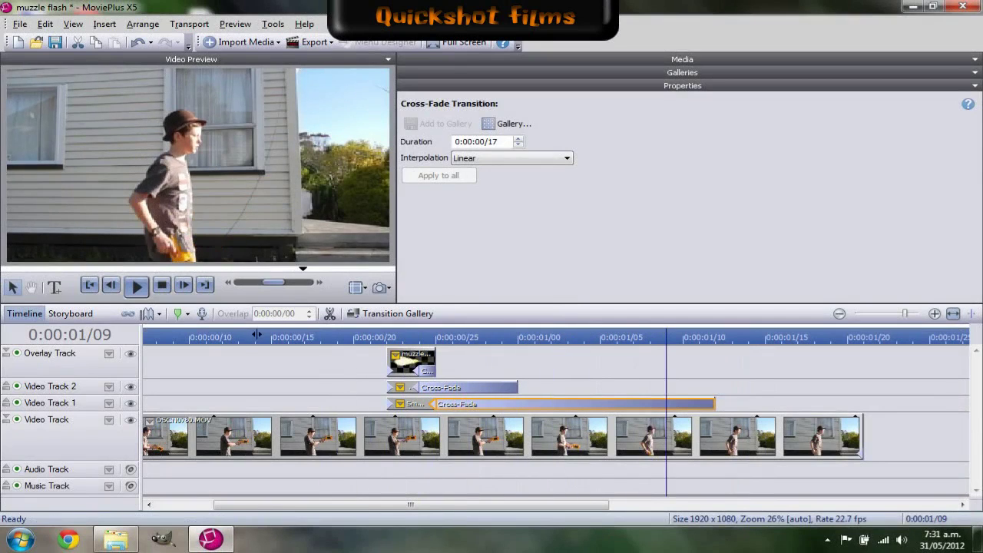